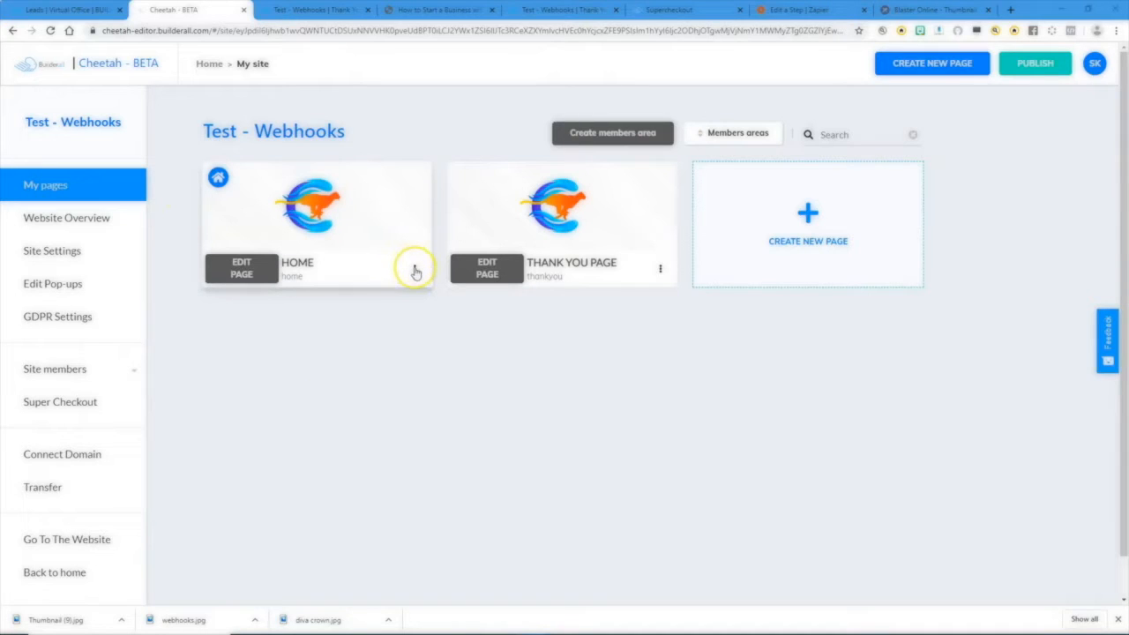
# View the published Home and Thank You pages of the Test - Webhooks site and try the Instant Download button.
pyautogui.click(415, 271)
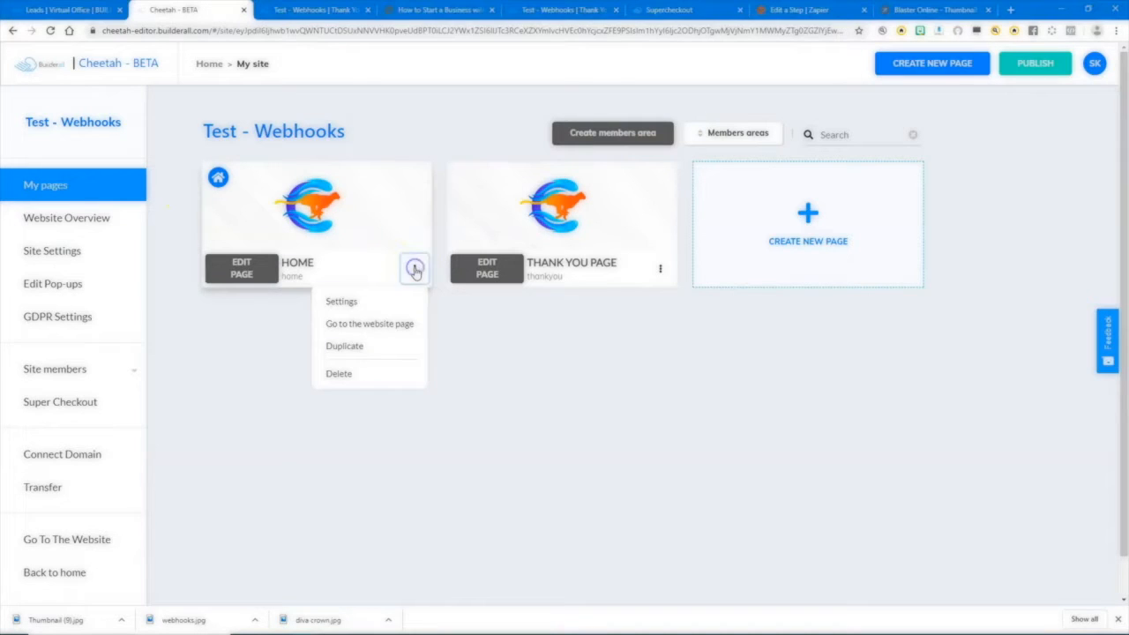
pyautogui.click(378, 324)
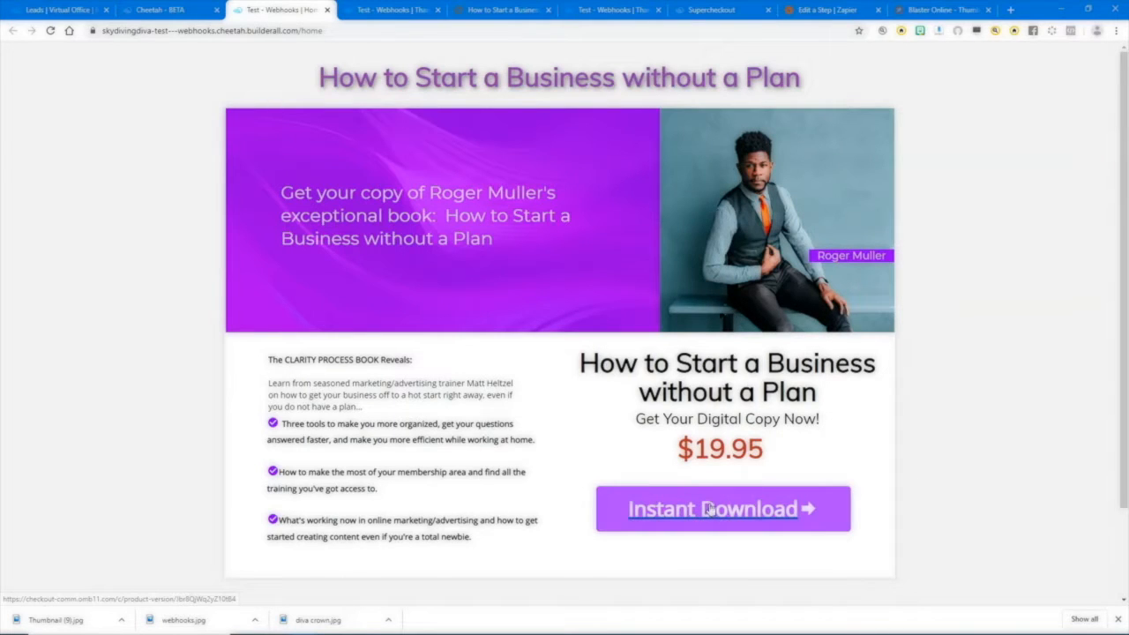
pyautogui.click(173, 9)
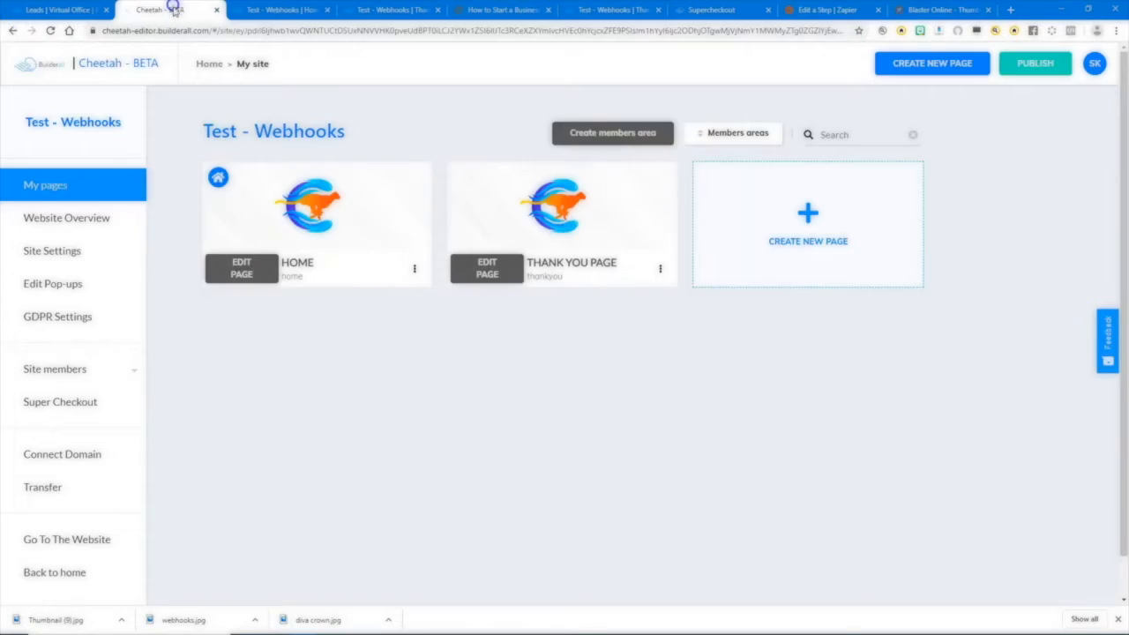
pyautogui.click(659, 270)
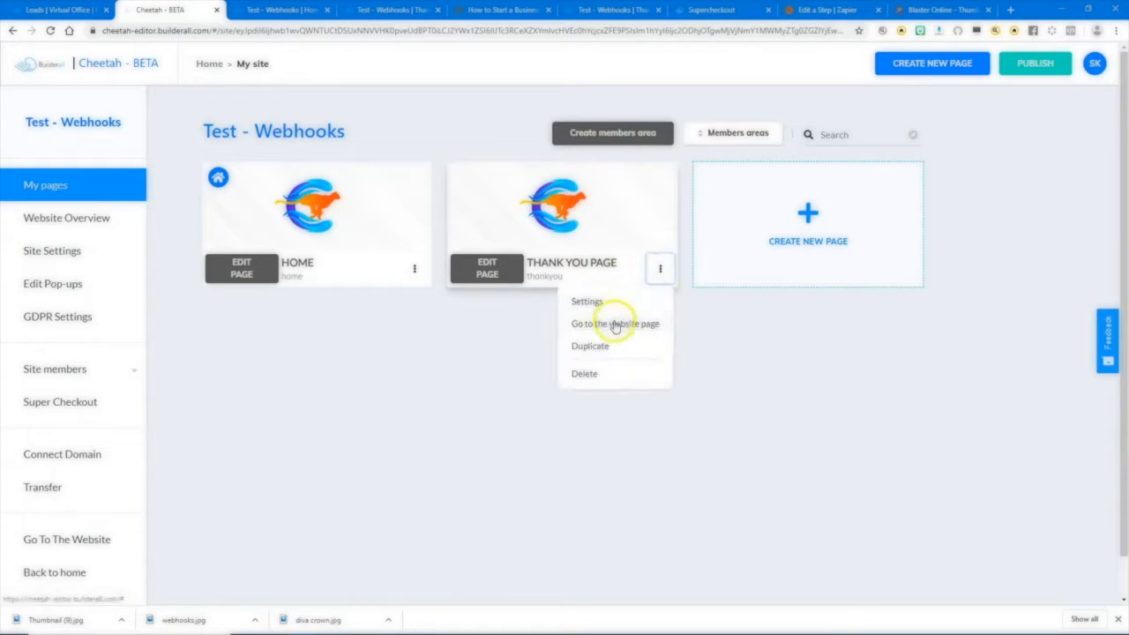
pyautogui.click(613, 321)
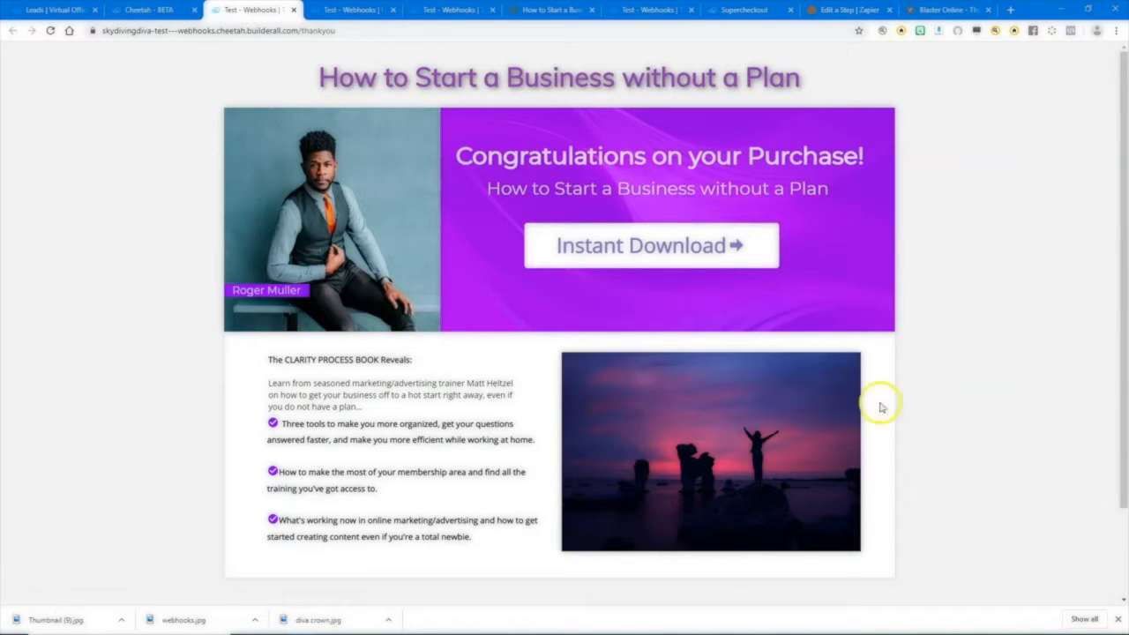
pyautogui.click(650, 264)
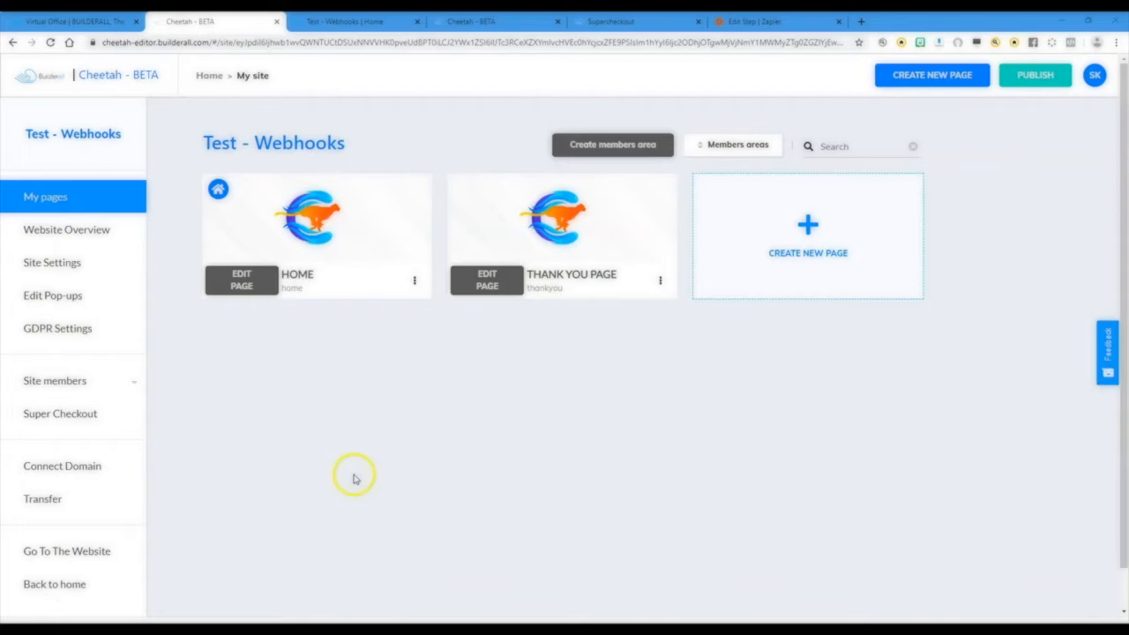
# Switch to Supercheckout to list the existing products, and look over the trigger apps offered for the new zap in Zapier.
pyautogui.click(608, 21)
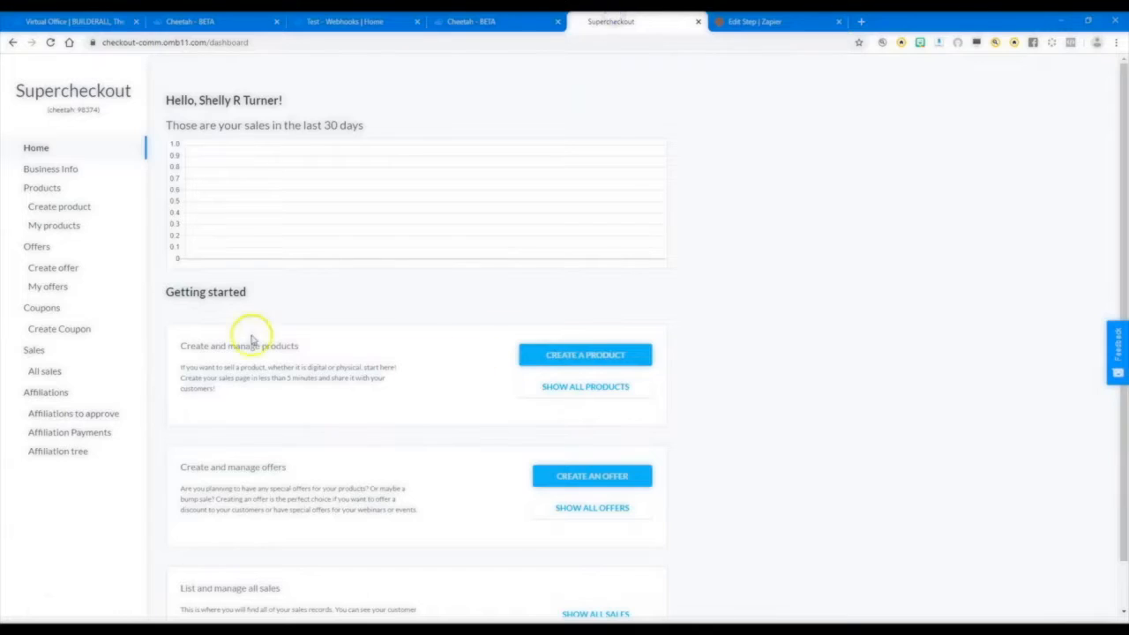
pyautogui.click(47, 208)
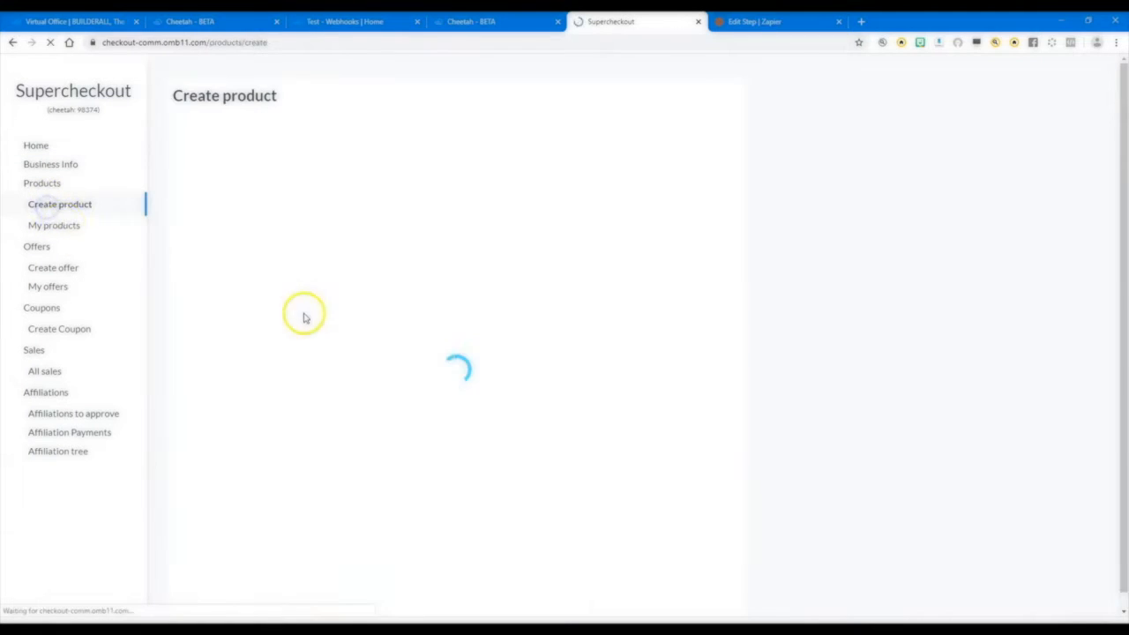
pyautogui.click(45, 226)
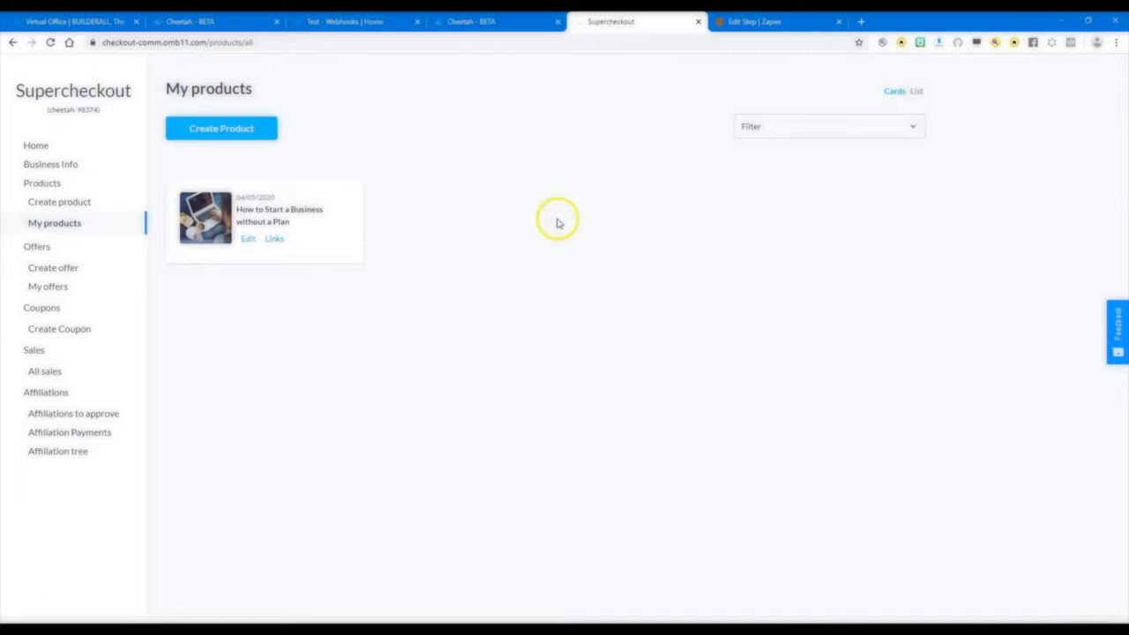
pyautogui.click(762, 22)
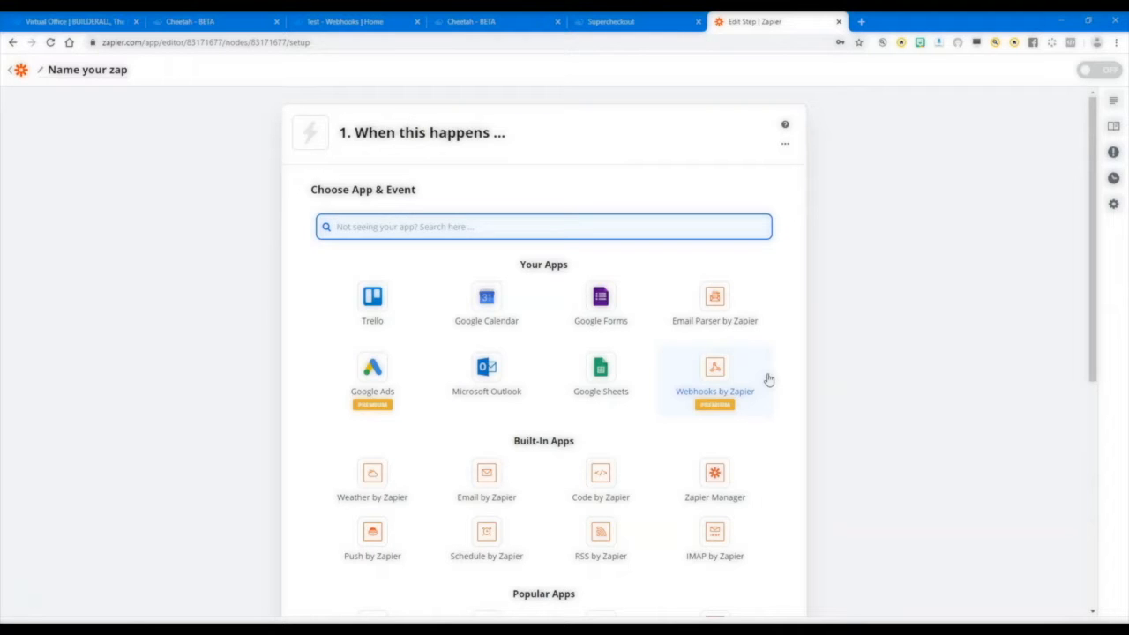
pyautogui.click(886, 388)
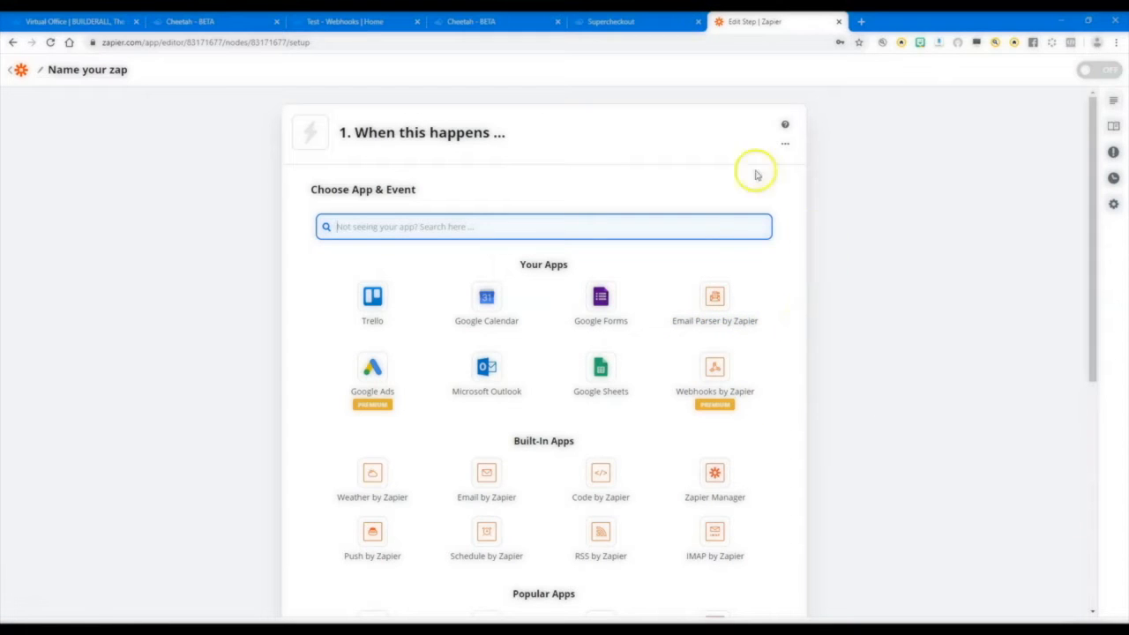
# Open the How to Start a Business without a Plan product in Supercheckout and review its pricing, design, email campaign and restricted area settings.
pyautogui.click(618, 22)
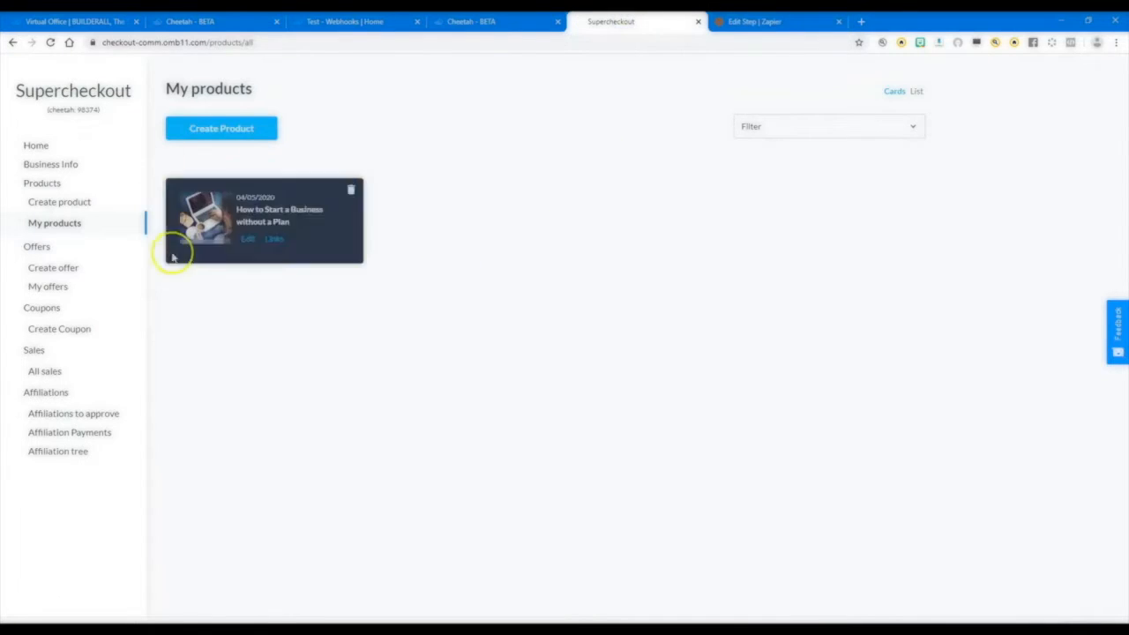
pyautogui.click(250, 239)
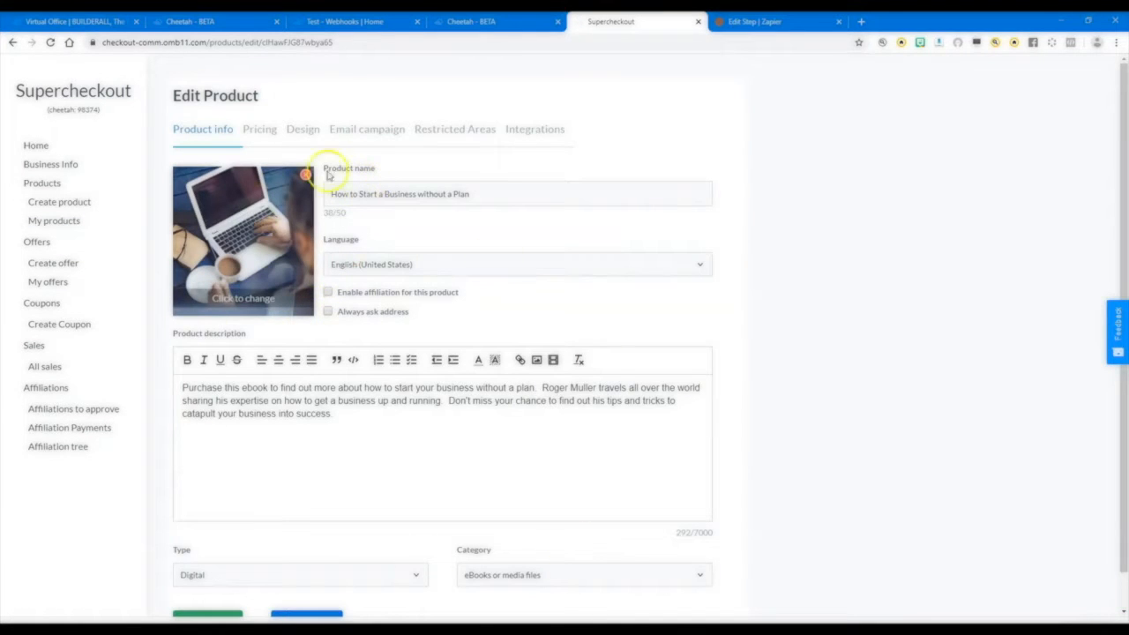
pyautogui.click(268, 129)
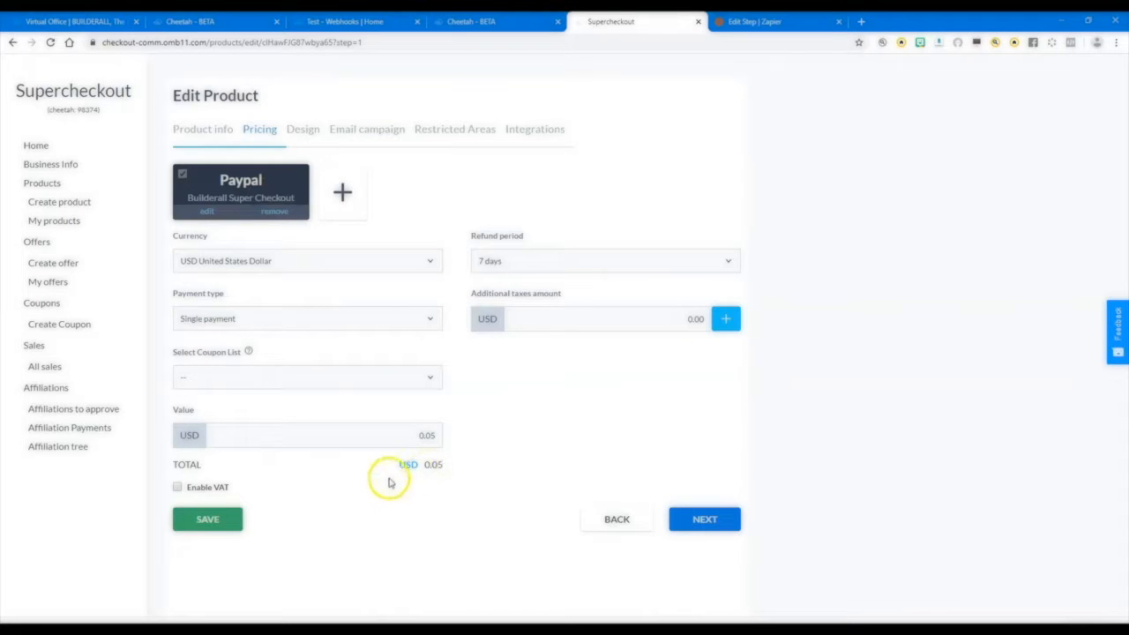
pyautogui.click(303, 146)
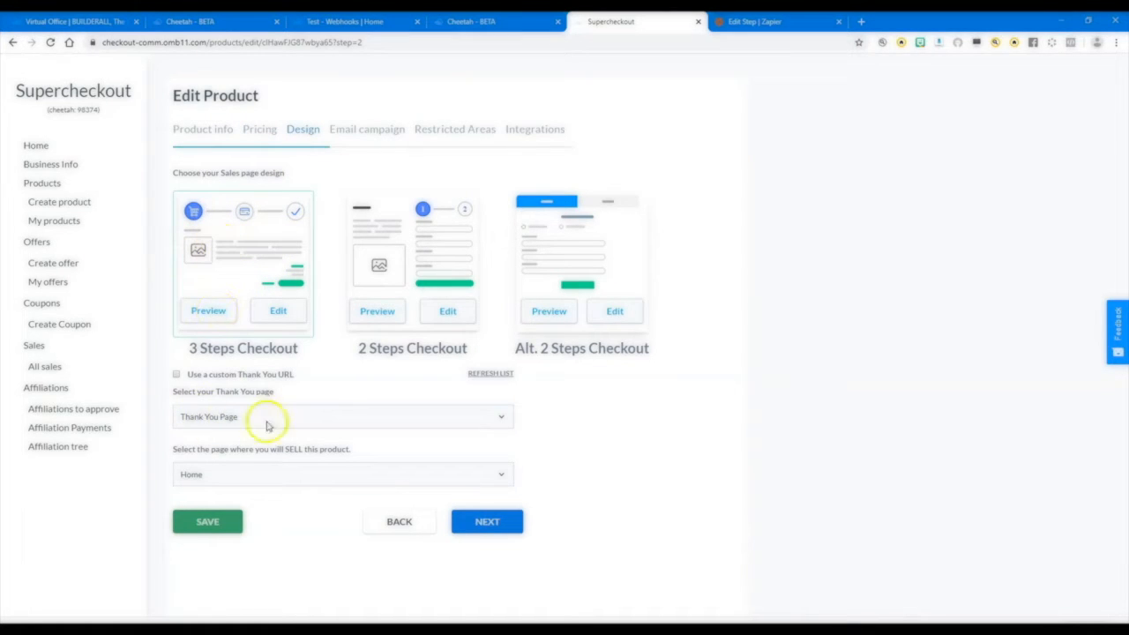
pyautogui.click(365, 130)
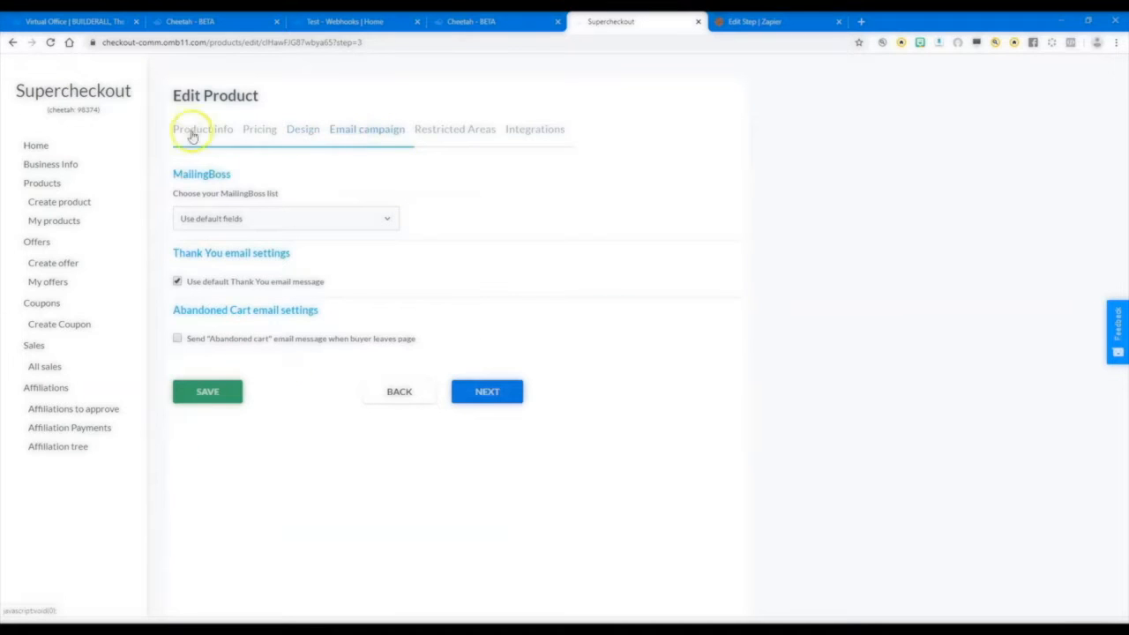
pyautogui.click(457, 133)
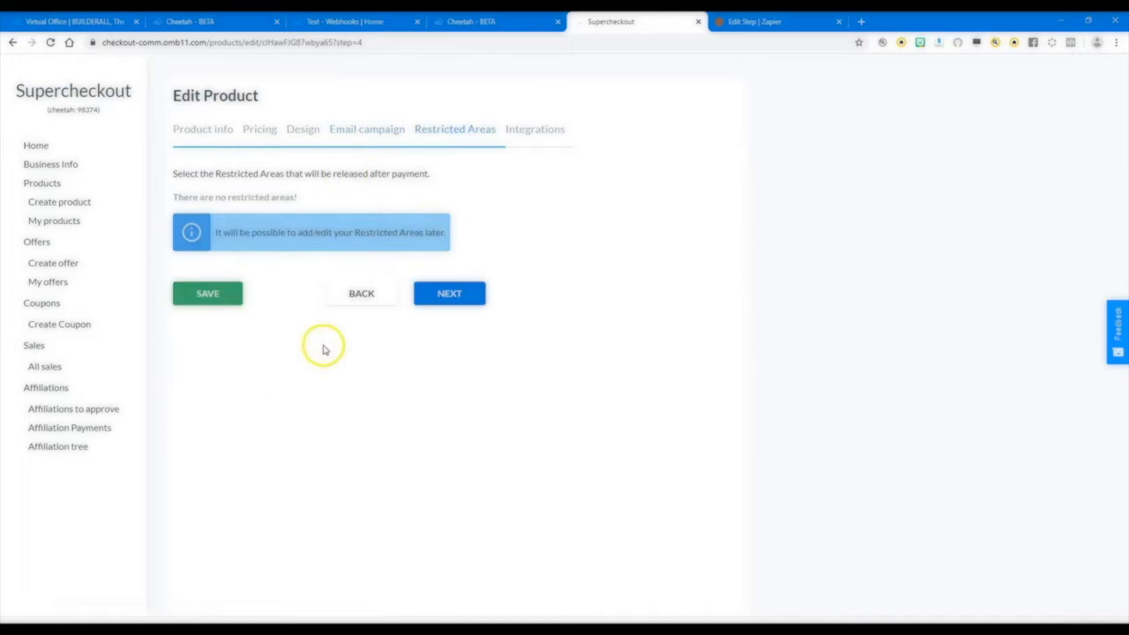
# Enable the webhook in the product's integration settings.
pyautogui.click(523, 132)
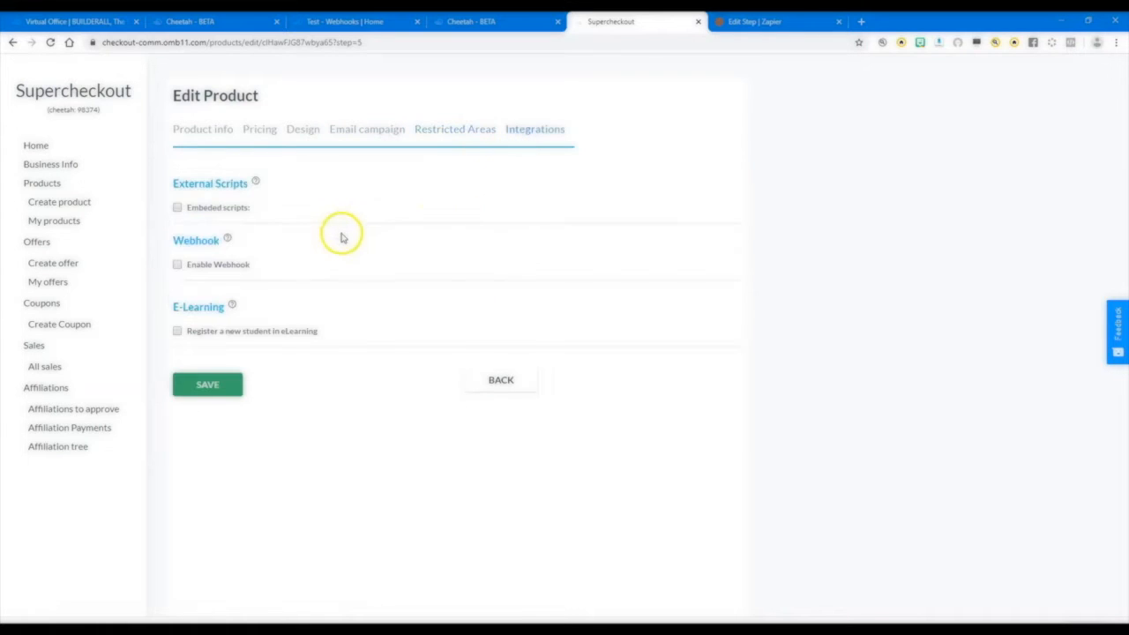
pyautogui.click(177, 265)
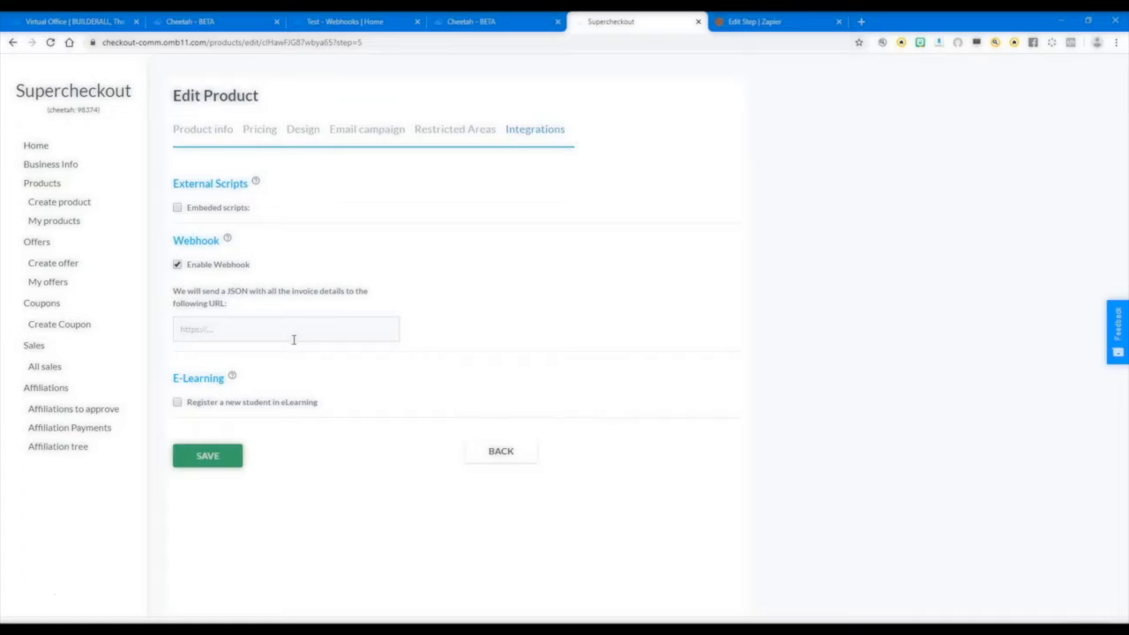
# Switch to Zapier and set the zap's trigger to Webhooks by Zapier with the Catch Hook event.
pyautogui.click(764, 22)
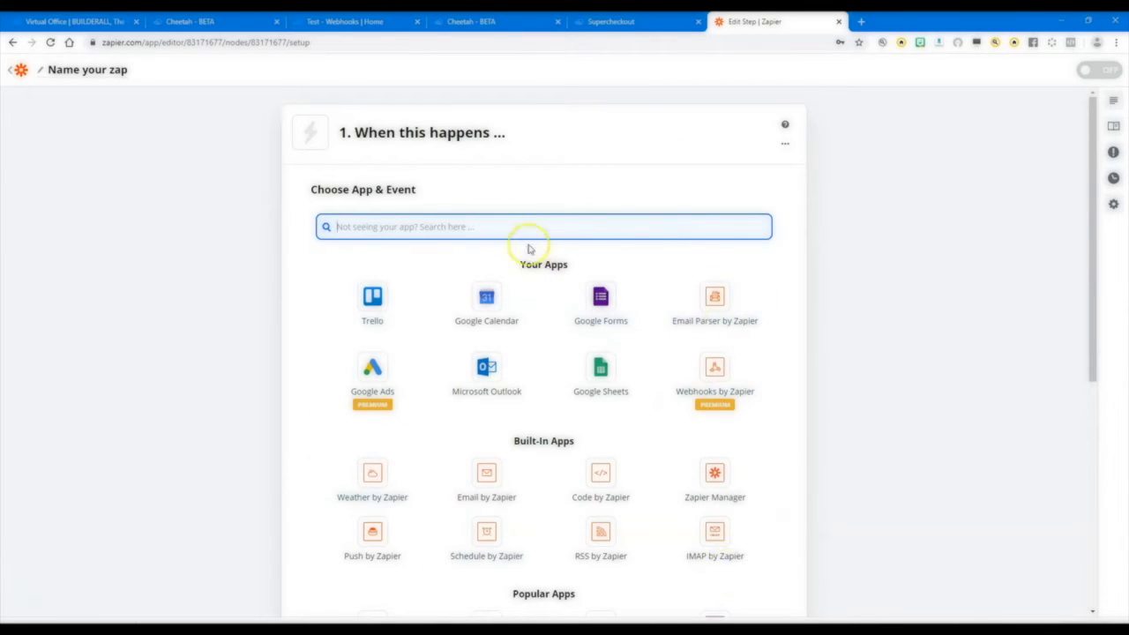
pyautogui.write('webh')
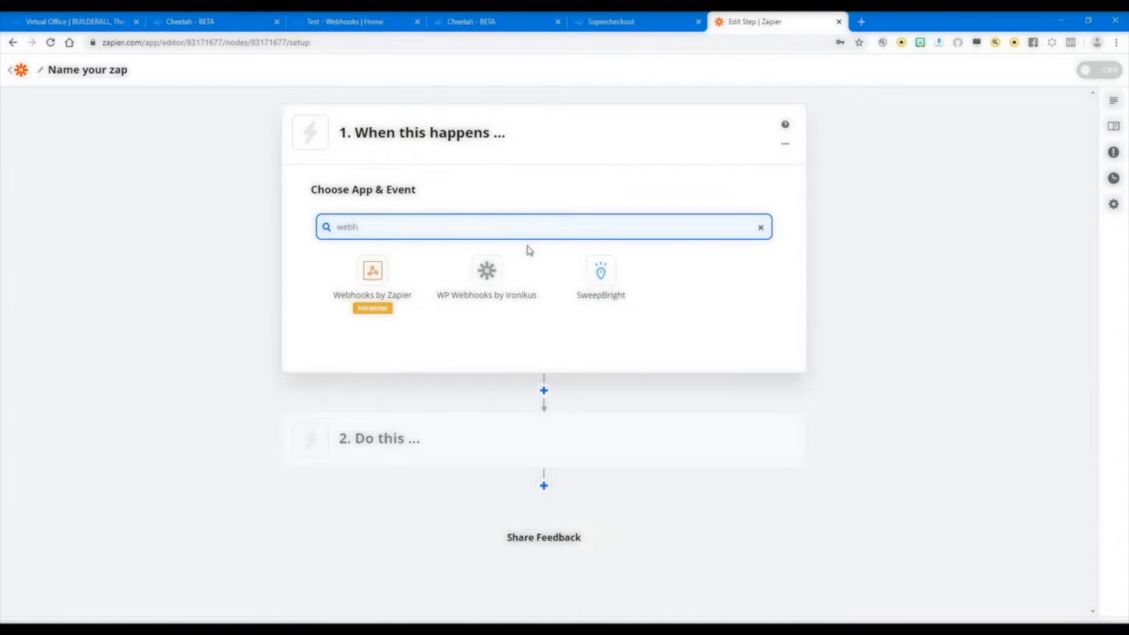
pyautogui.click(370, 280)
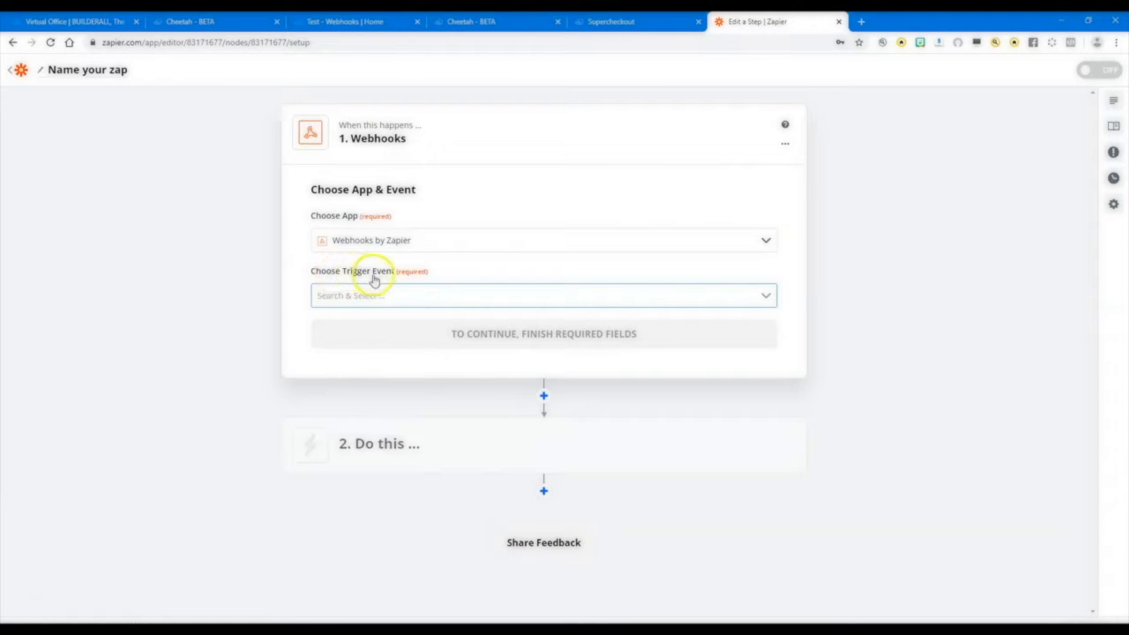
pyautogui.click(405, 295)
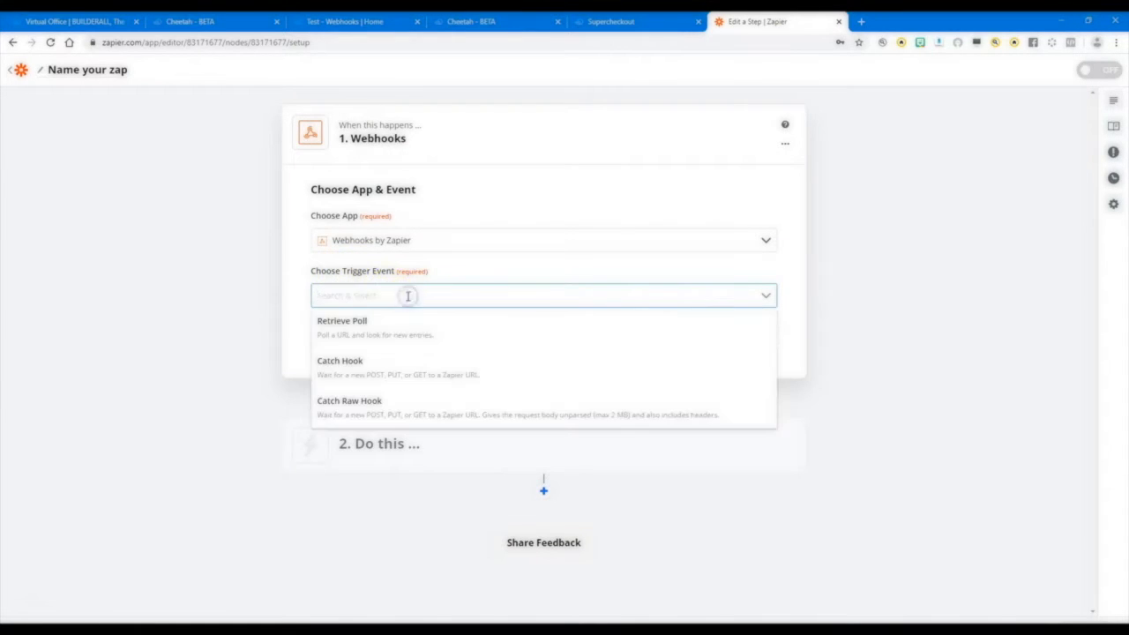
pyautogui.click(375, 371)
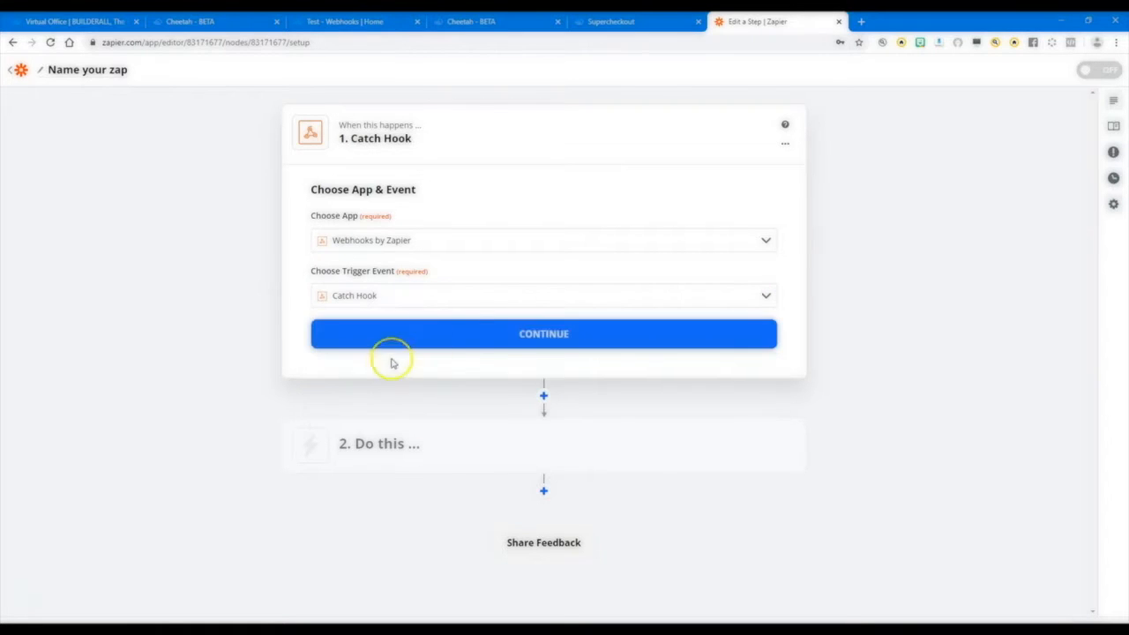
pyautogui.click(549, 342)
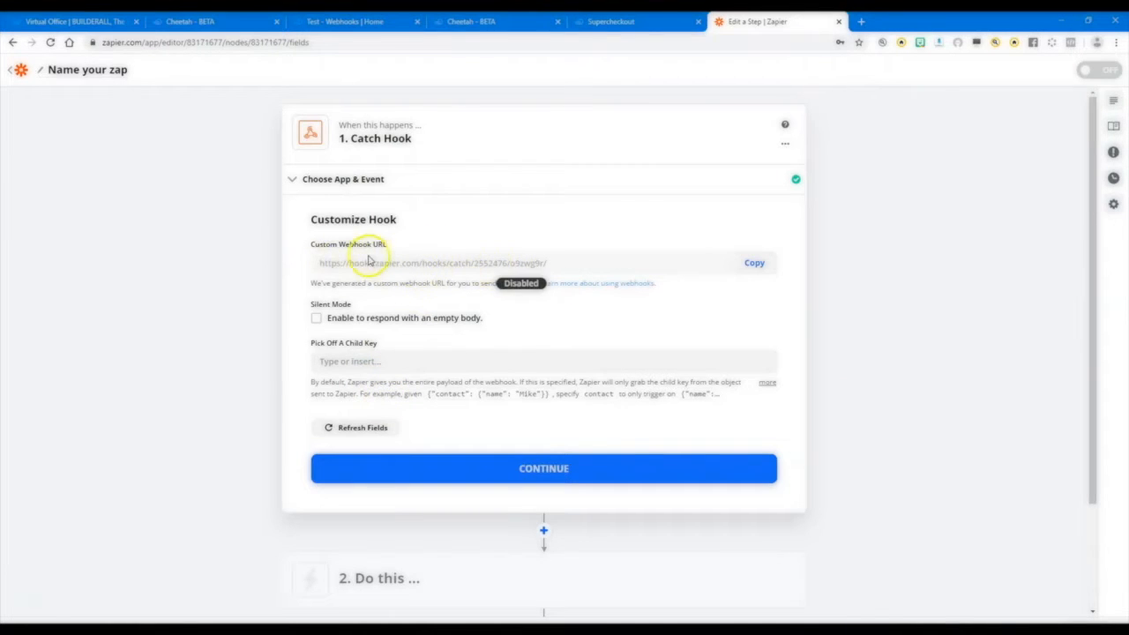
# Copy the custom webhook URL from Zapier into the Supercheckout product's webhook URL setting and save the product.
pyautogui.click(752, 266)
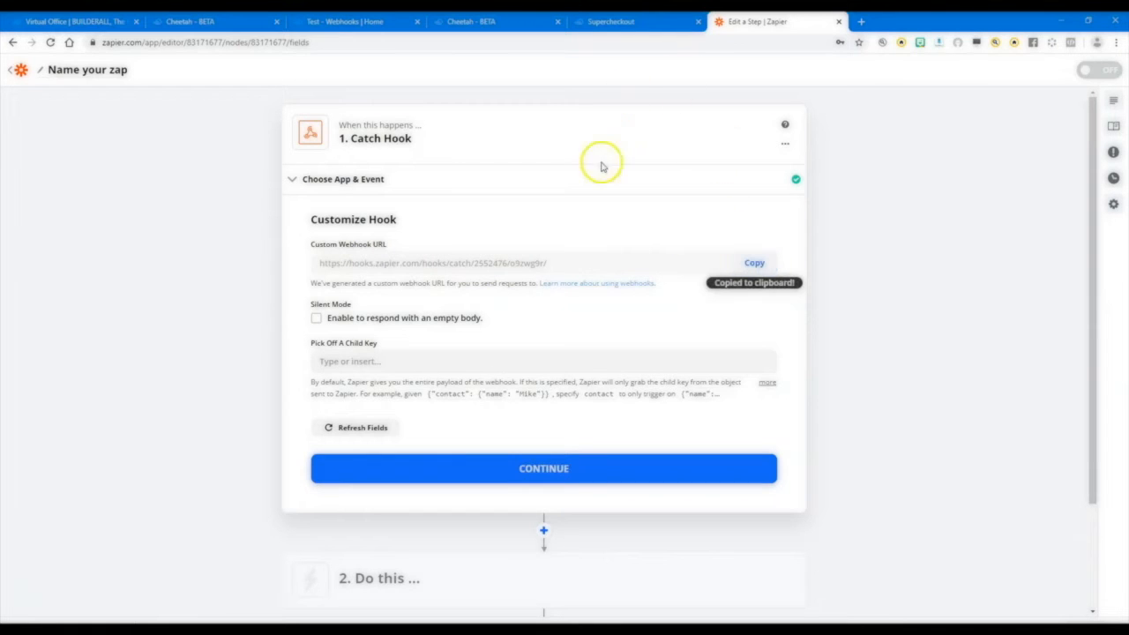
pyautogui.click(629, 21)
pyautogui.click(196, 328)
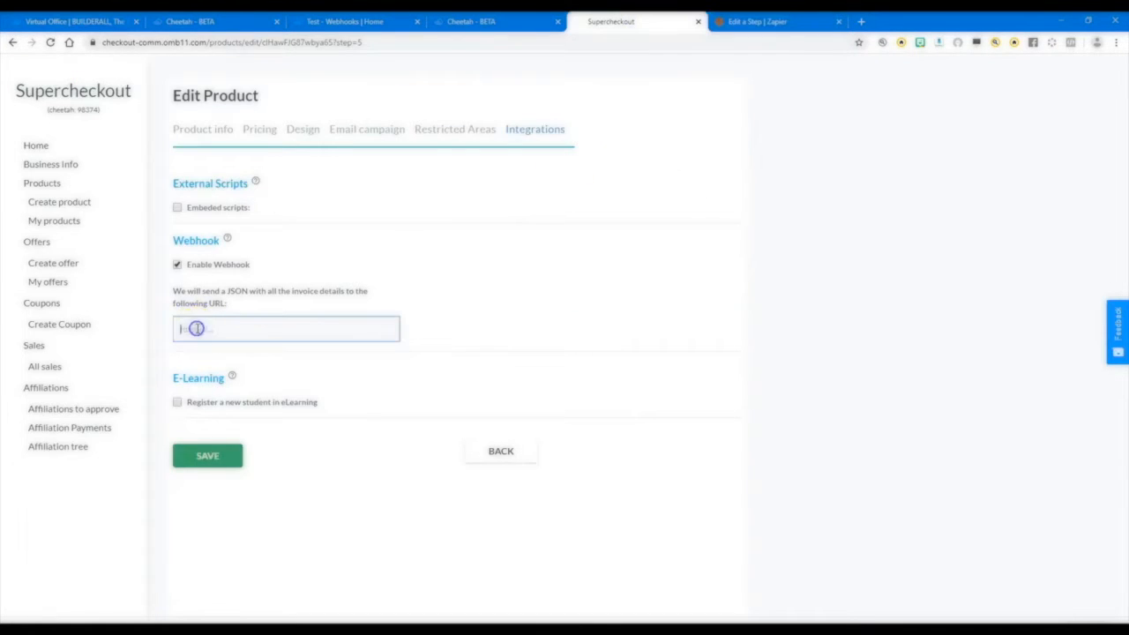
pyautogui.hotkey('ctrl', 'v')
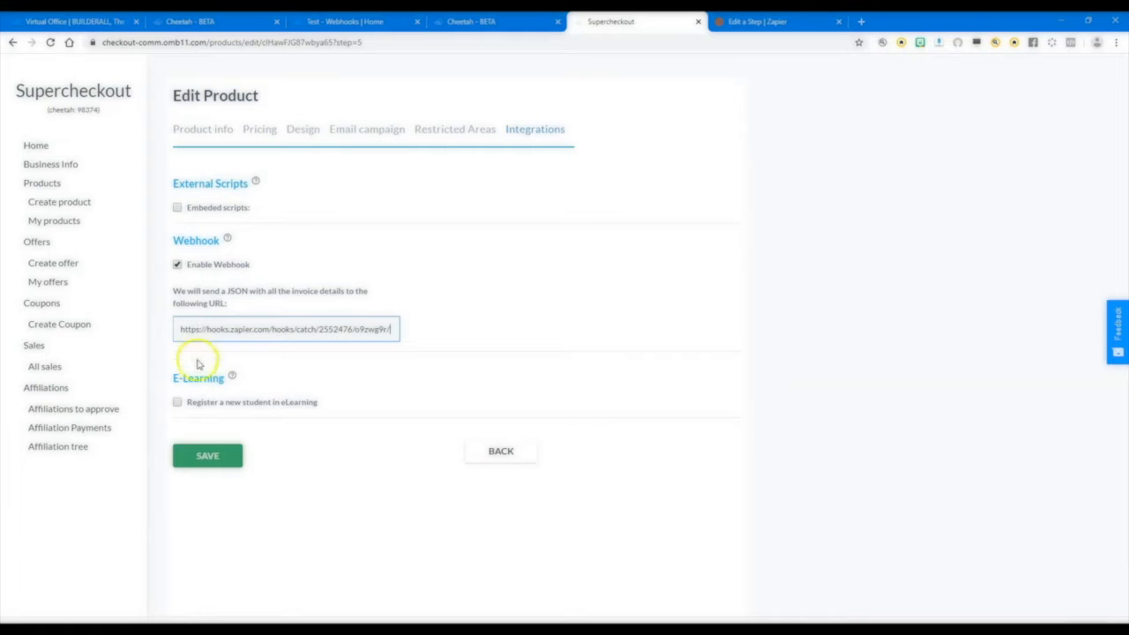
pyautogui.click(208, 457)
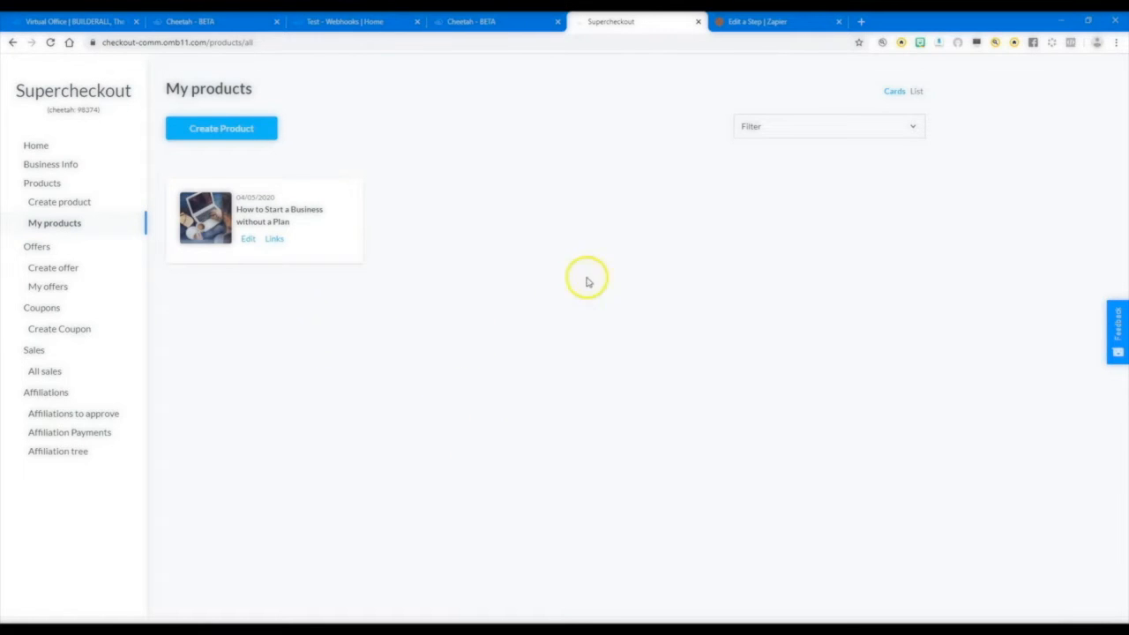
# Return to Zapier, accept the default hook customization and run Test & Review on the Catch Hook trigger.
pyautogui.click(776, 22)
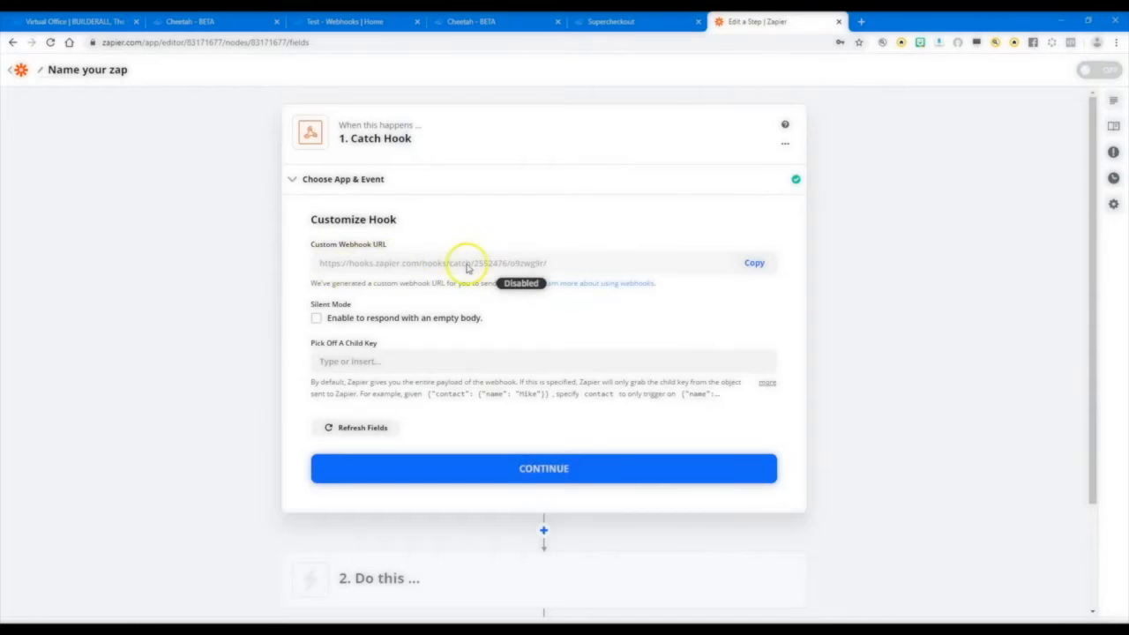
pyautogui.click(530, 462)
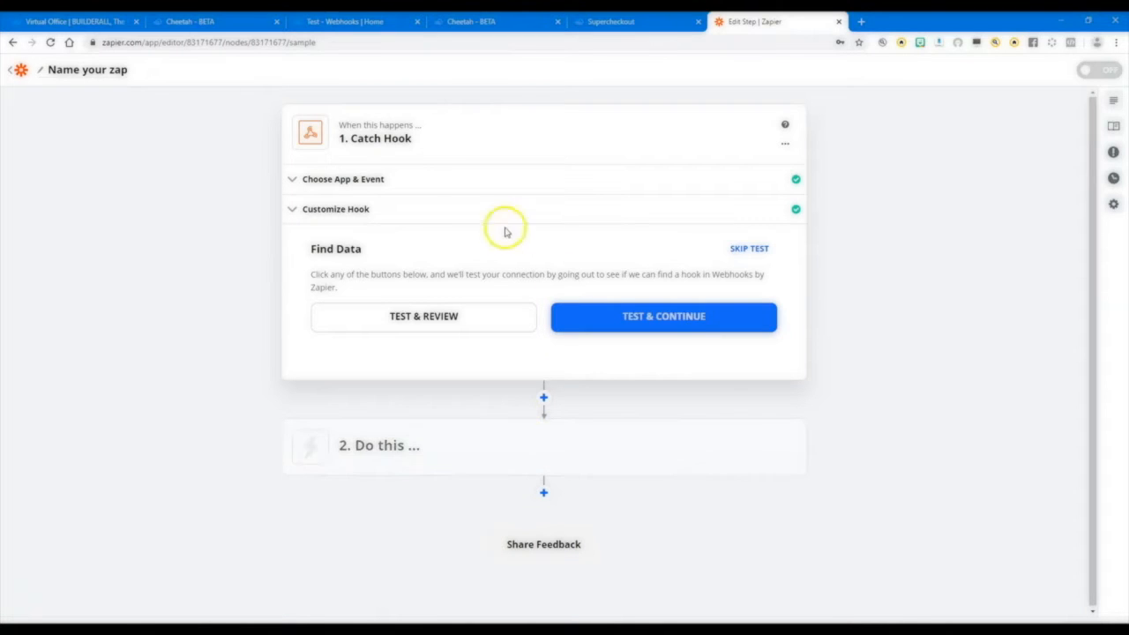
pyautogui.click(406, 319)
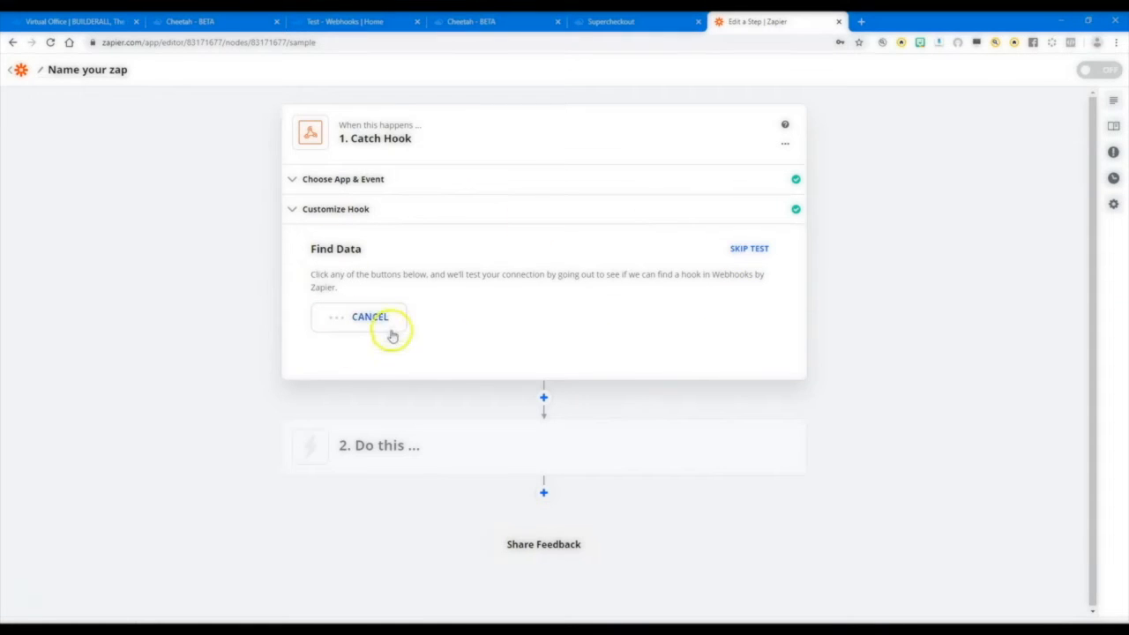
# Switch to Supercheckout and copy the Checkout URL from the links of the product "How to Start a Business without a Plan".
pyautogui.click(618, 23)
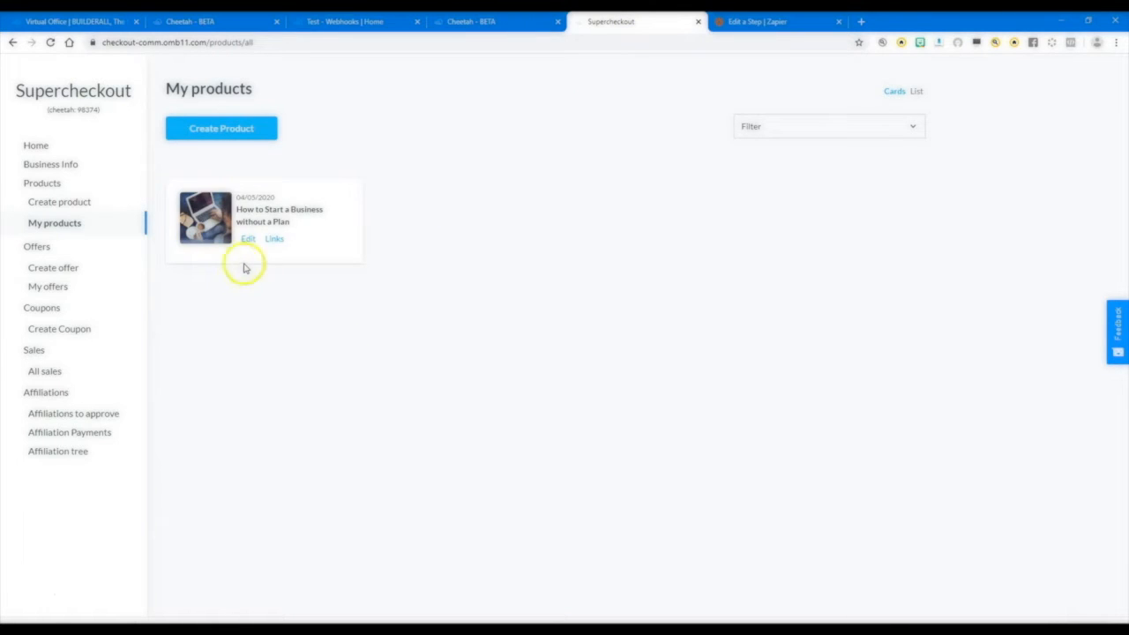
pyautogui.click(468, 20)
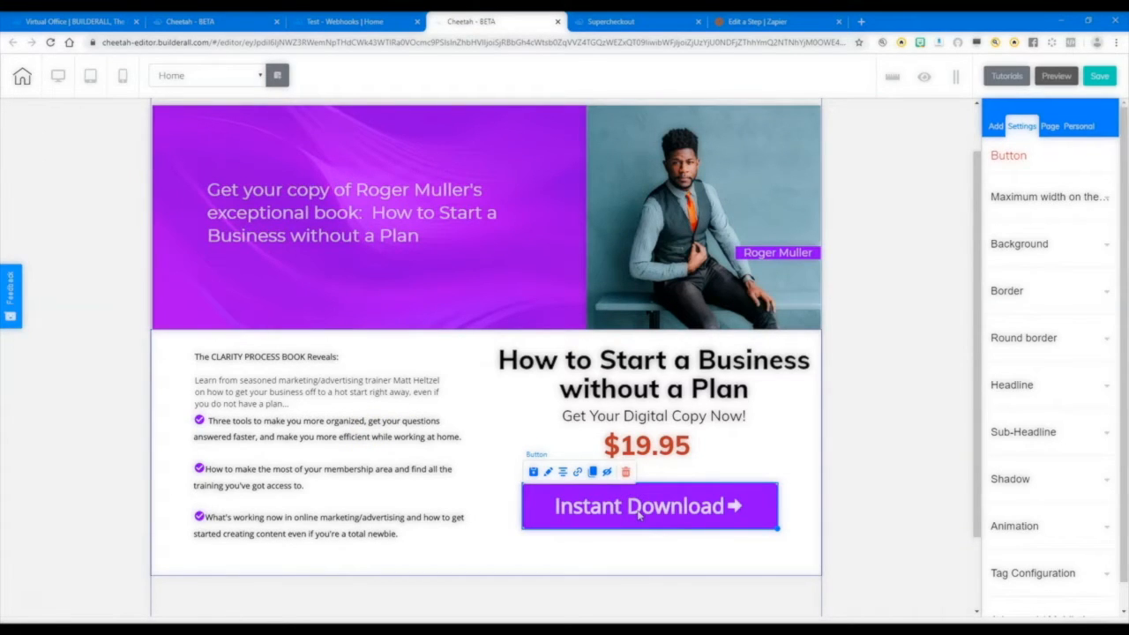
pyautogui.click(612, 21)
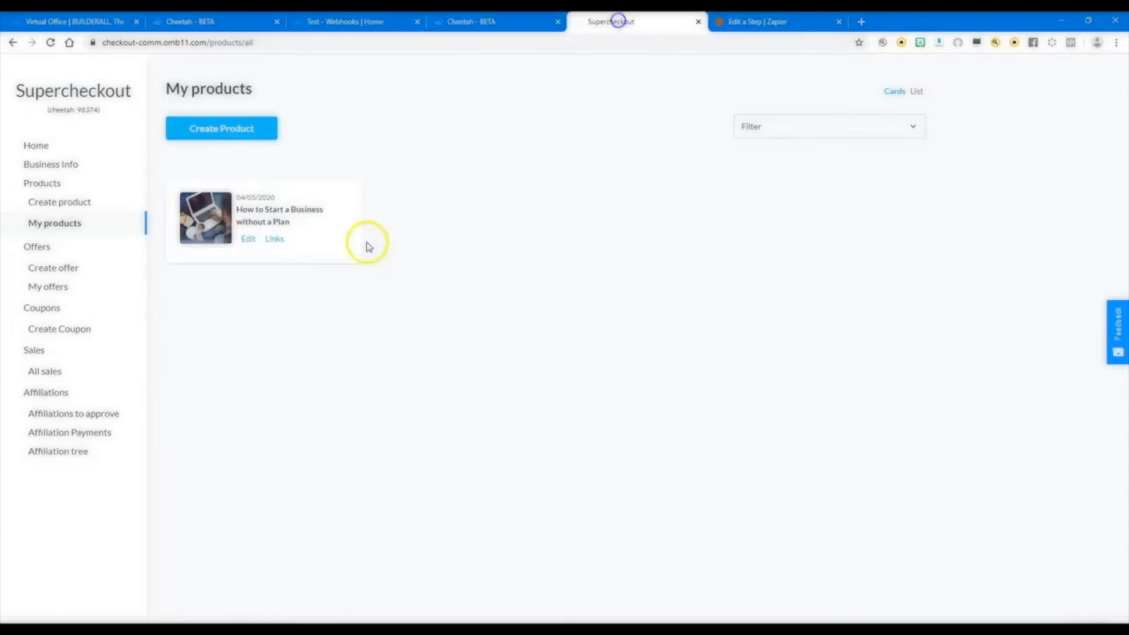
pyautogui.click(272, 240)
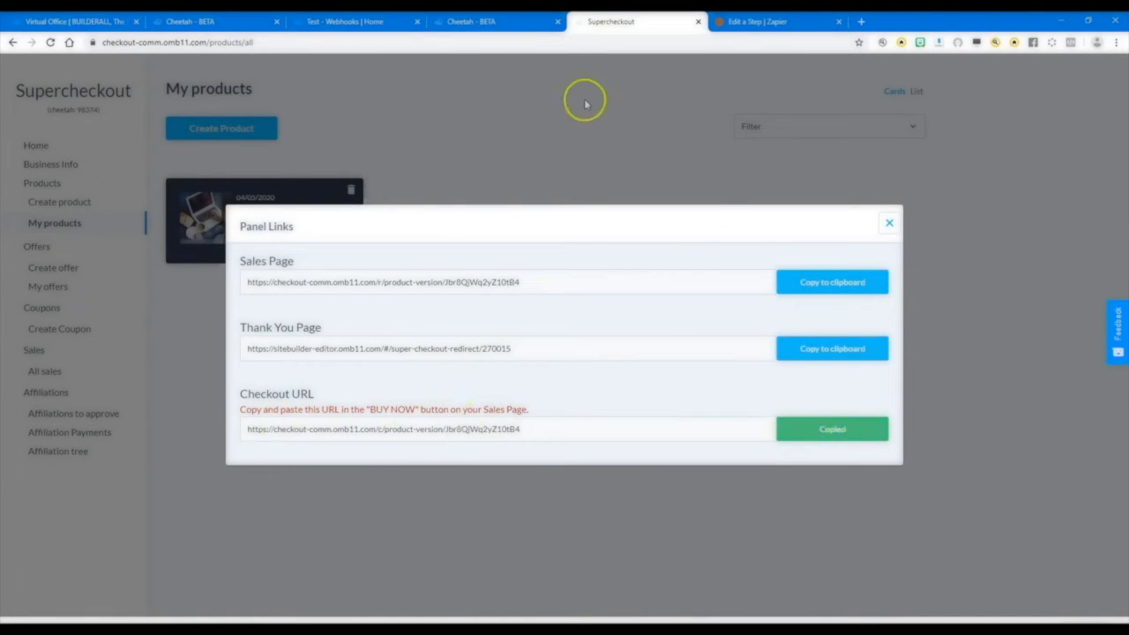
# In the Cheetah page editor, set the Instant Download button's web link to the copied checkout URL and save the link.
pyautogui.click(468, 21)
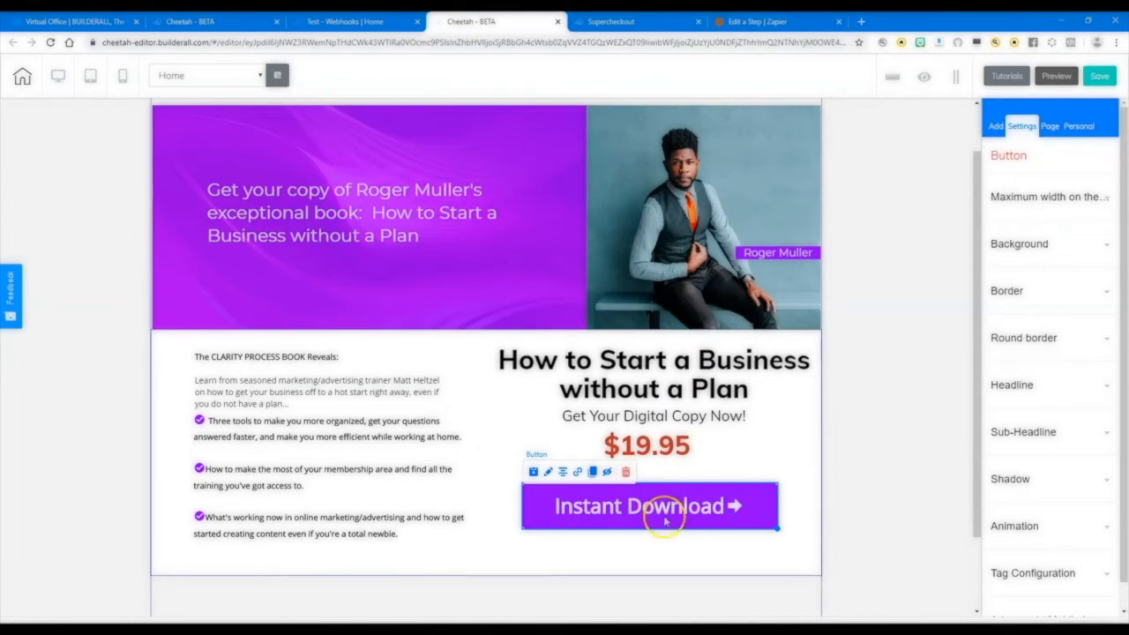
pyautogui.click(578, 473)
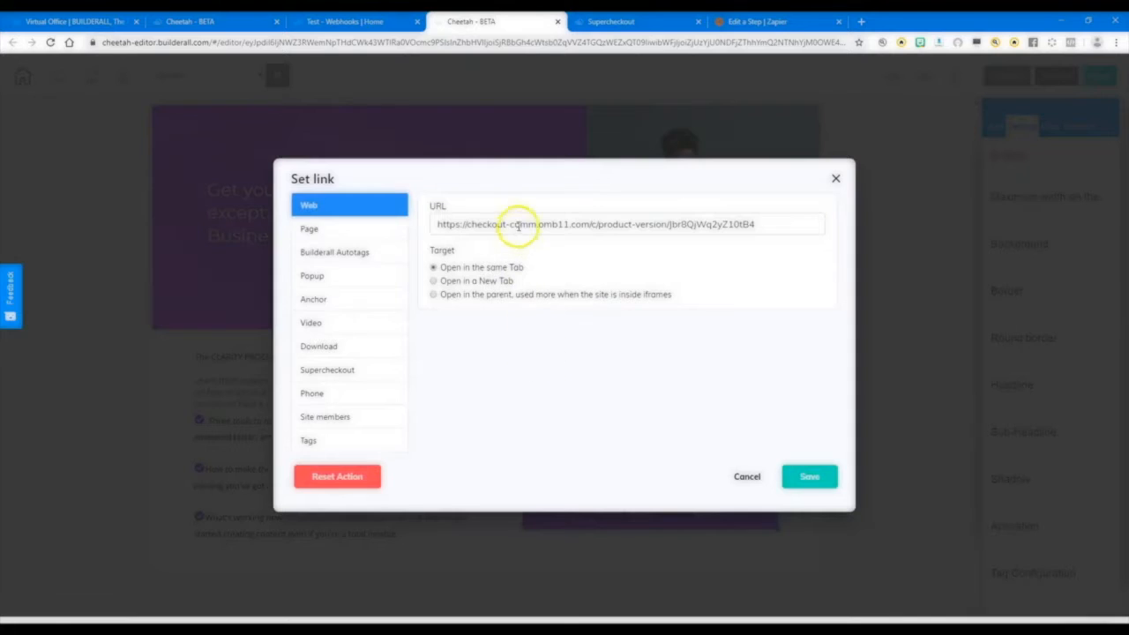
pyautogui.doubleClick(522, 224)
pyautogui.tripleClick(519, 225)
pyautogui.hotkey('ctrl', 'v')
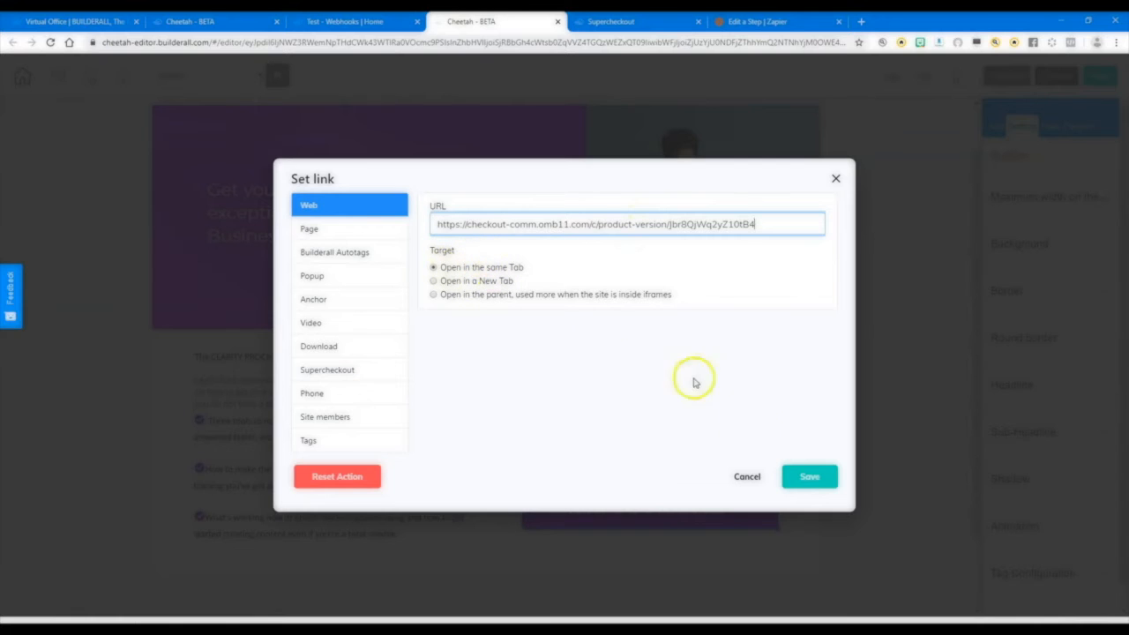
pyautogui.click(809, 477)
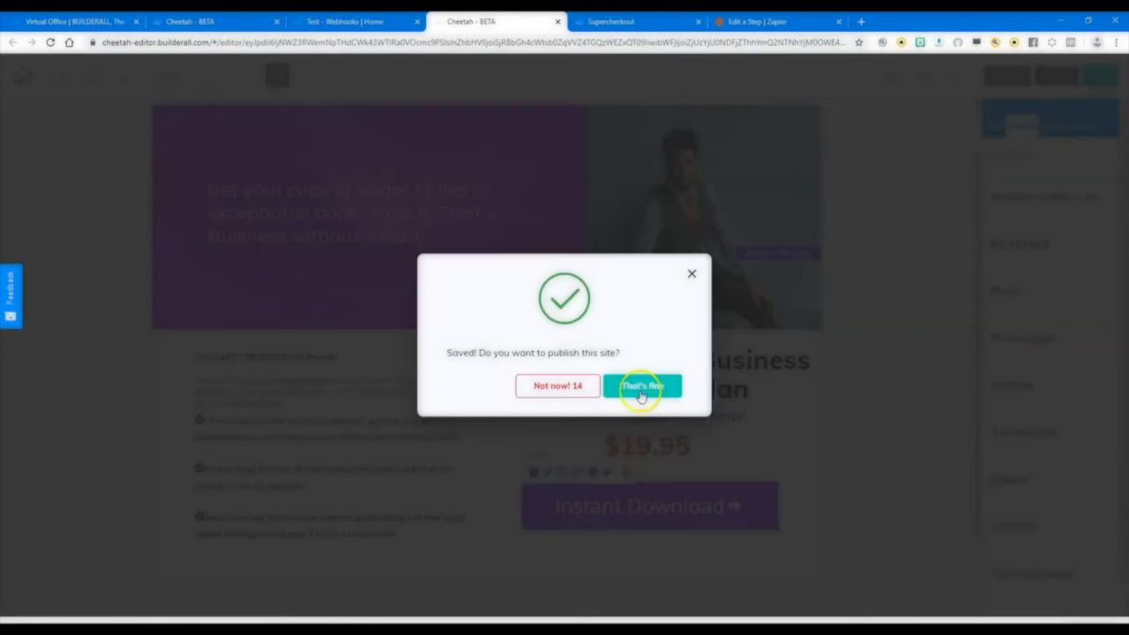
# Publish the edited page to the website, and close the page editor and the old live Home page.
pyautogui.click(641, 389)
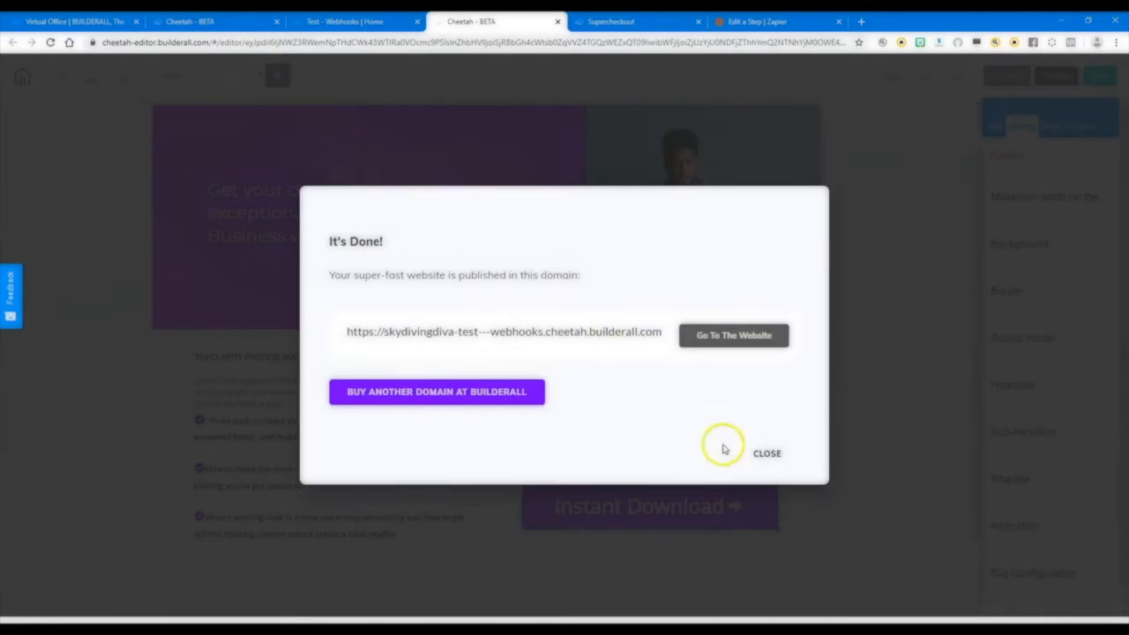
pyautogui.click(767, 457)
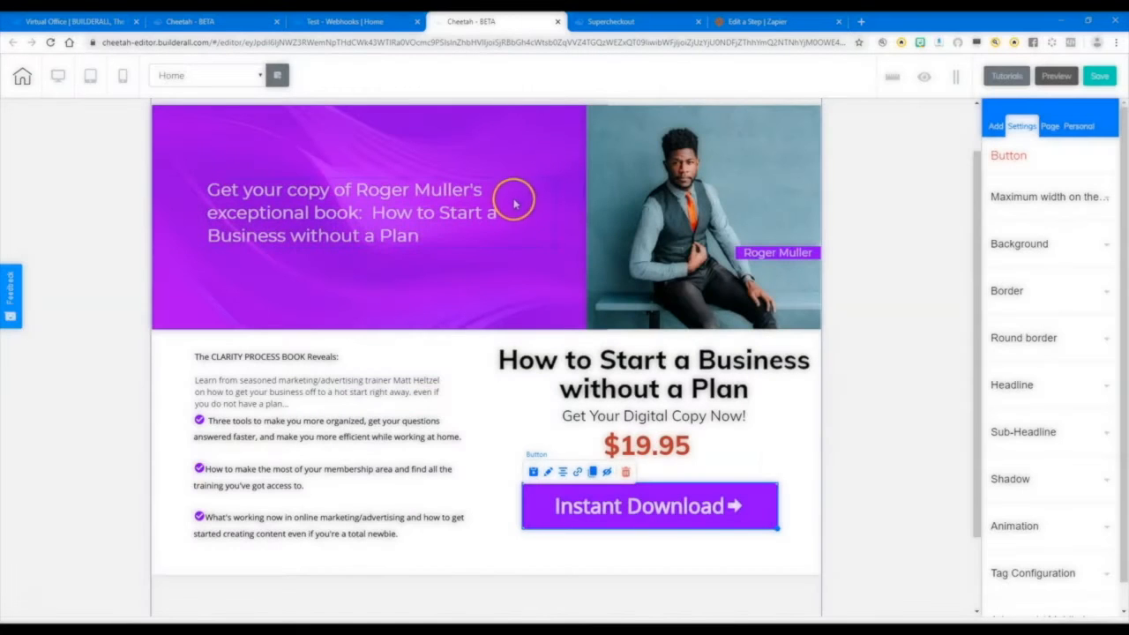
pyautogui.click(556, 21)
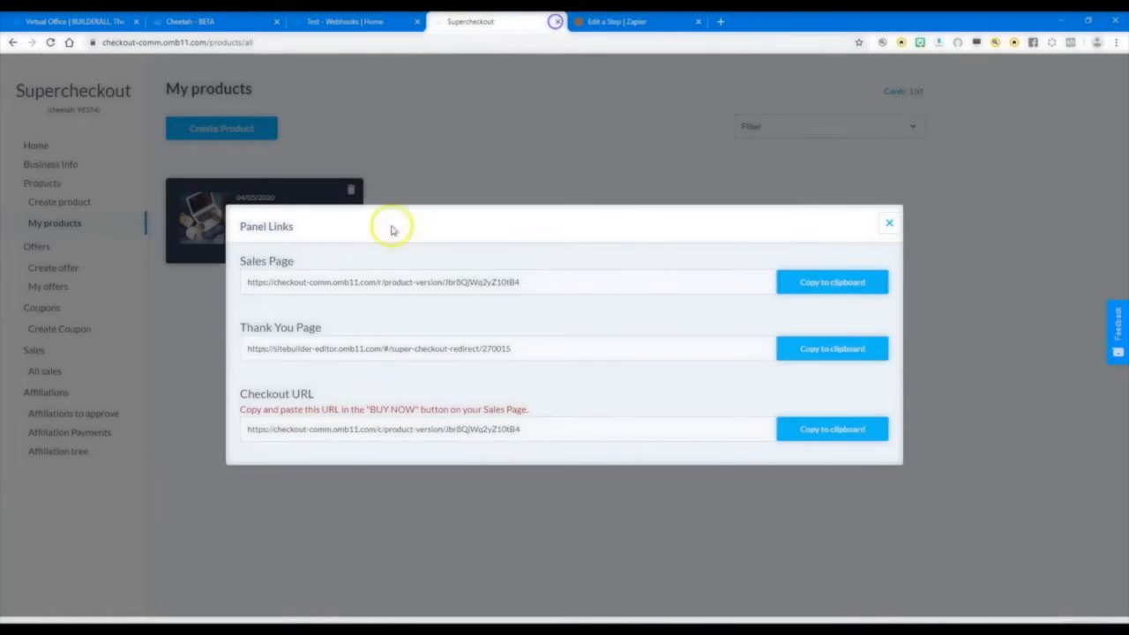
pyautogui.click(378, 21)
pyautogui.click(417, 21)
# Open the live Home page and the live Thank You Page from the Test - Webhooks site in Cheetah.
pyautogui.click(205, 21)
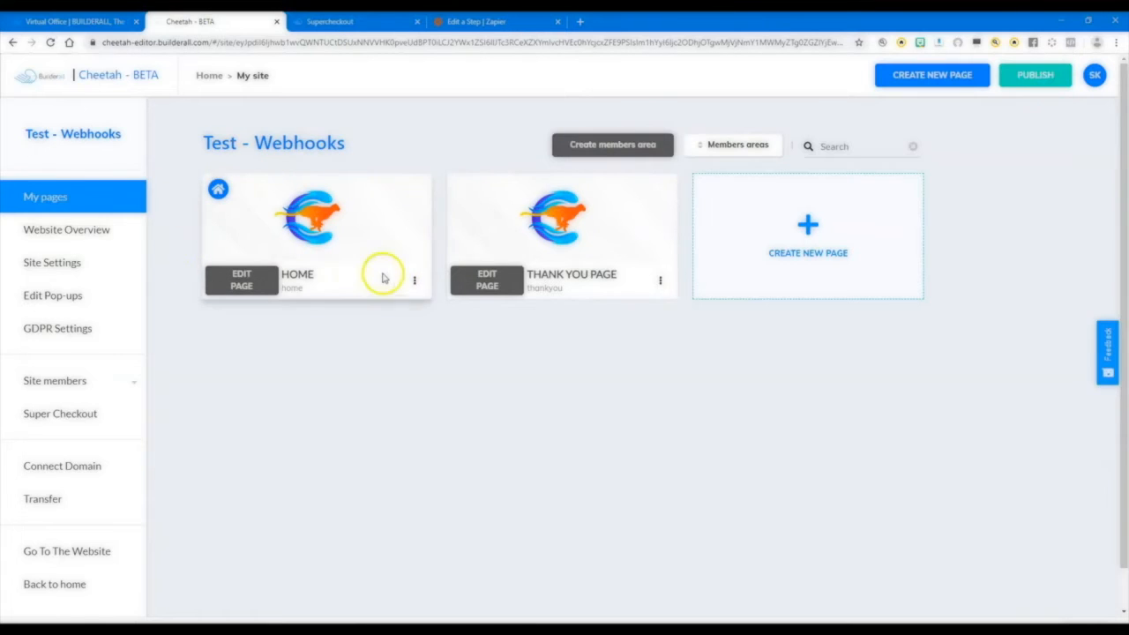
pyautogui.click(414, 281)
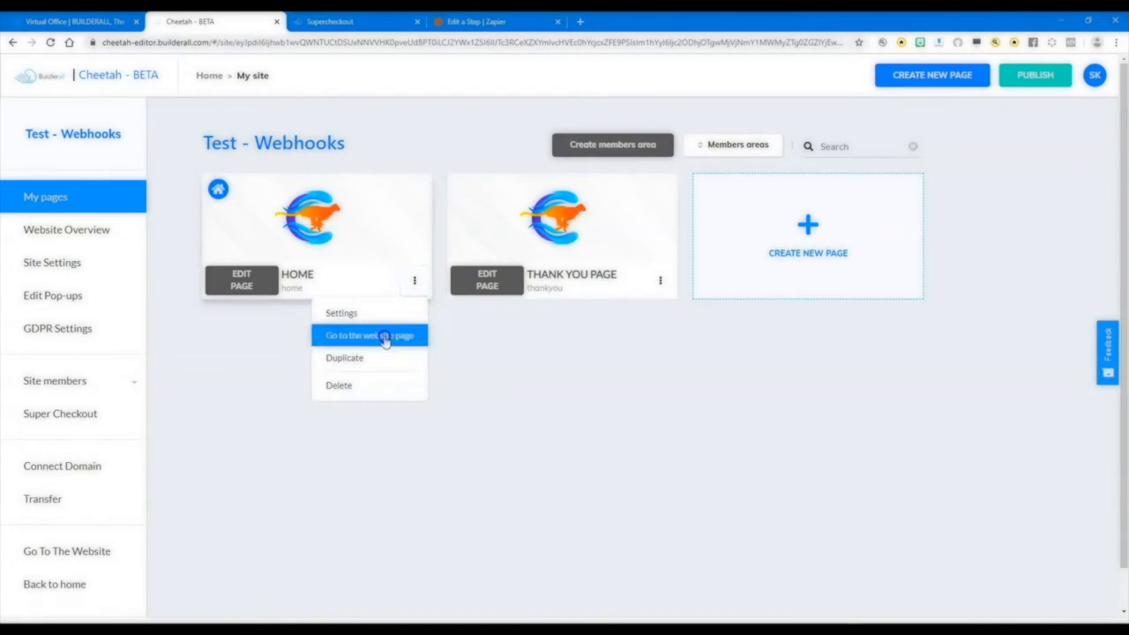
pyautogui.click(386, 336)
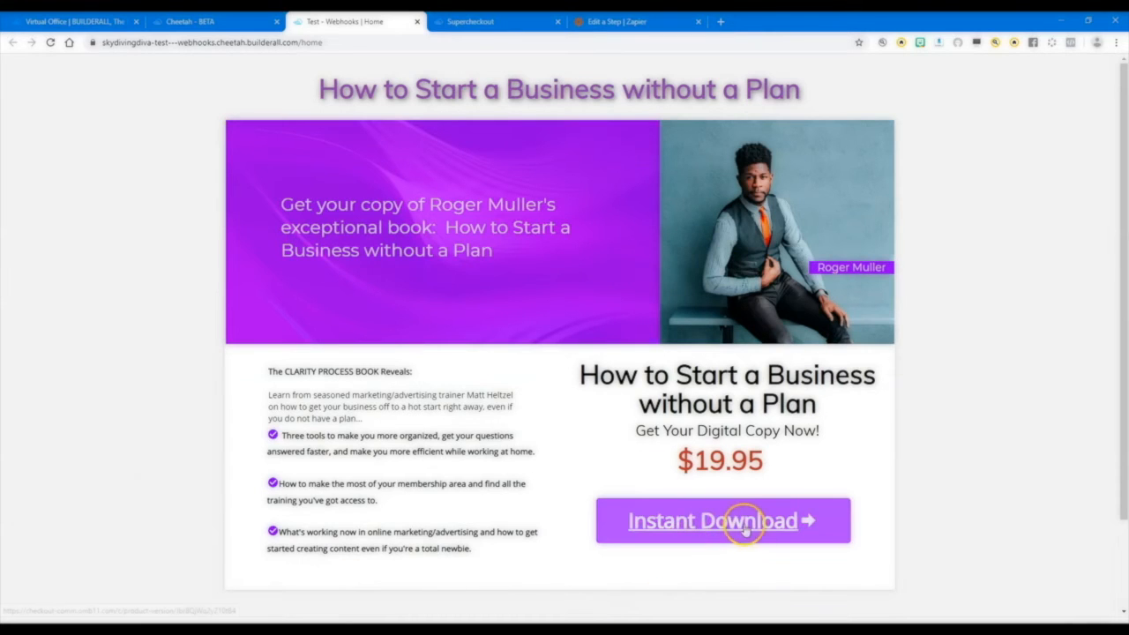
pyautogui.click(224, 21)
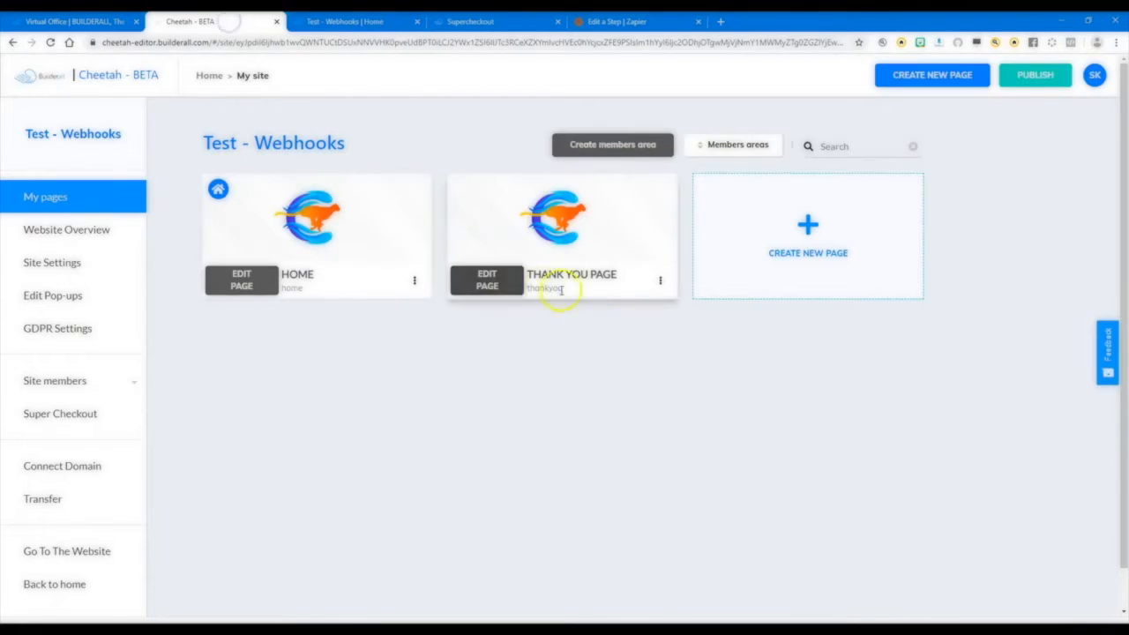
pyautogui.click(657, 280)
pyautogui.click(635, 331)
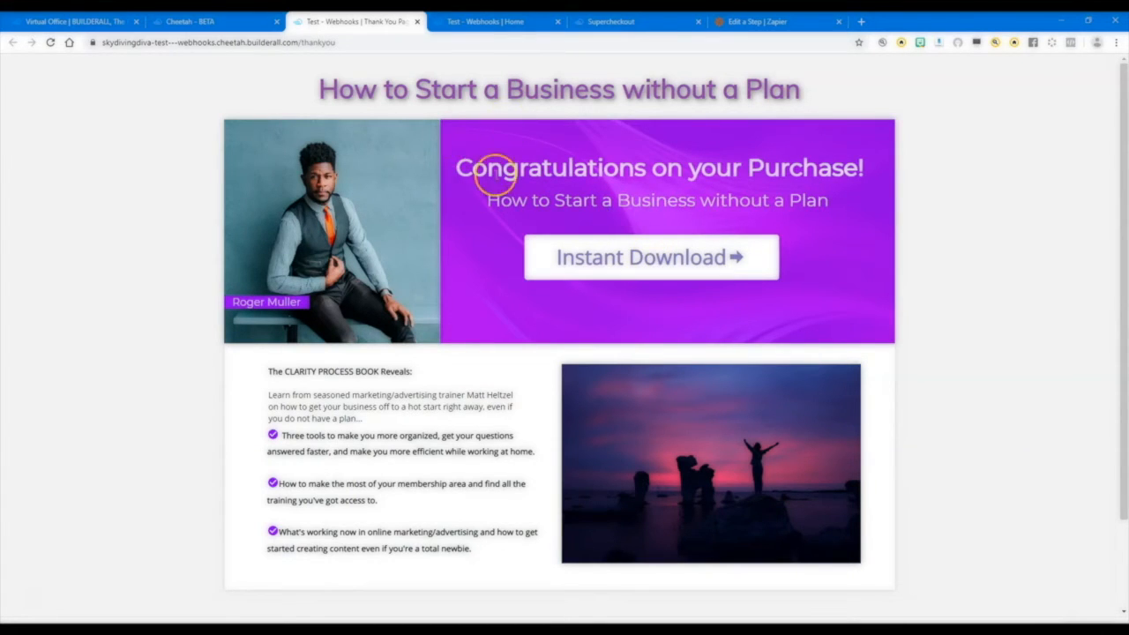
# Start an Instant Download purchase from the live Home page and continue the checkout to the Payment stage.
pyautogui.click(495, 21)
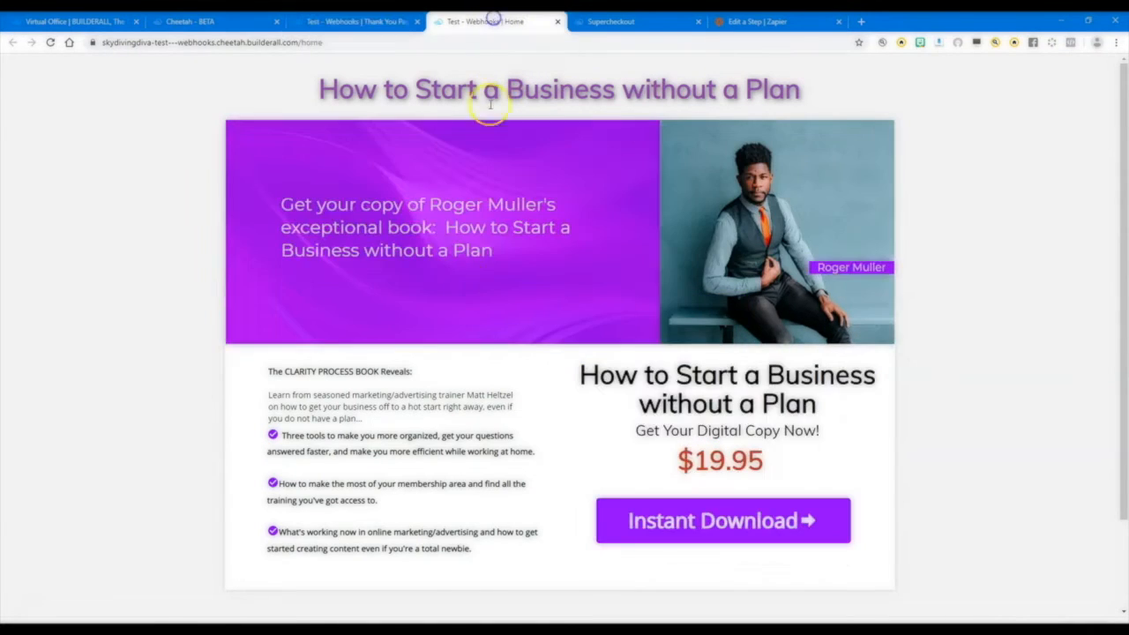
pyautogui.click(718, 530)
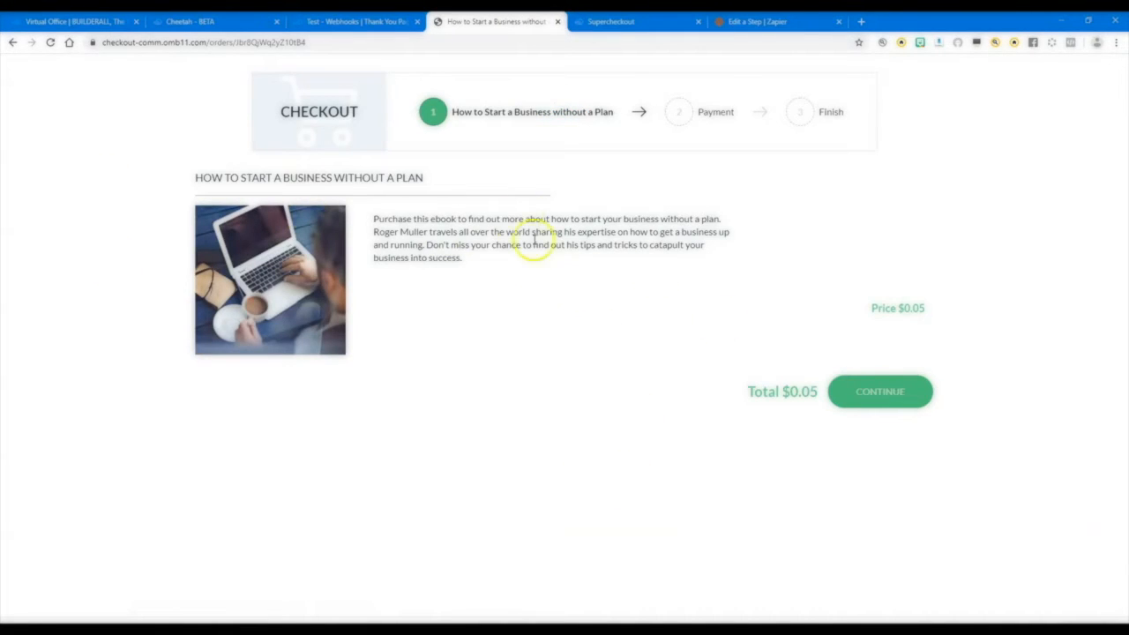
pyautogui.click(873, 392)
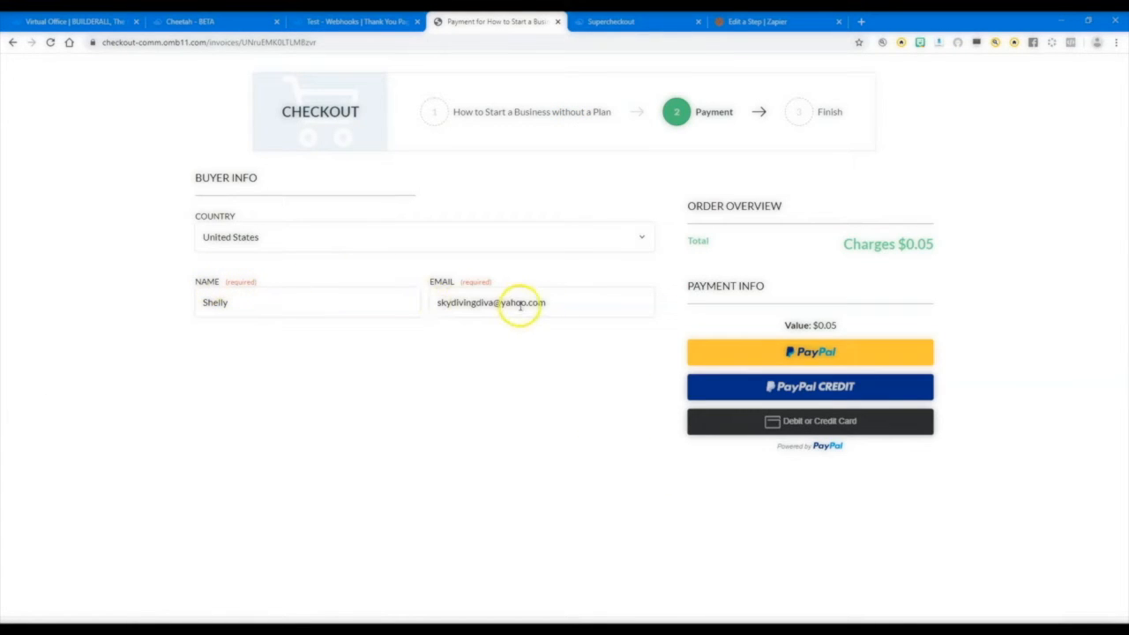
# Log in to PayPal, pay for the order from the PayPal balance, and access the purchased product.
pyautogui.click(829, 357)
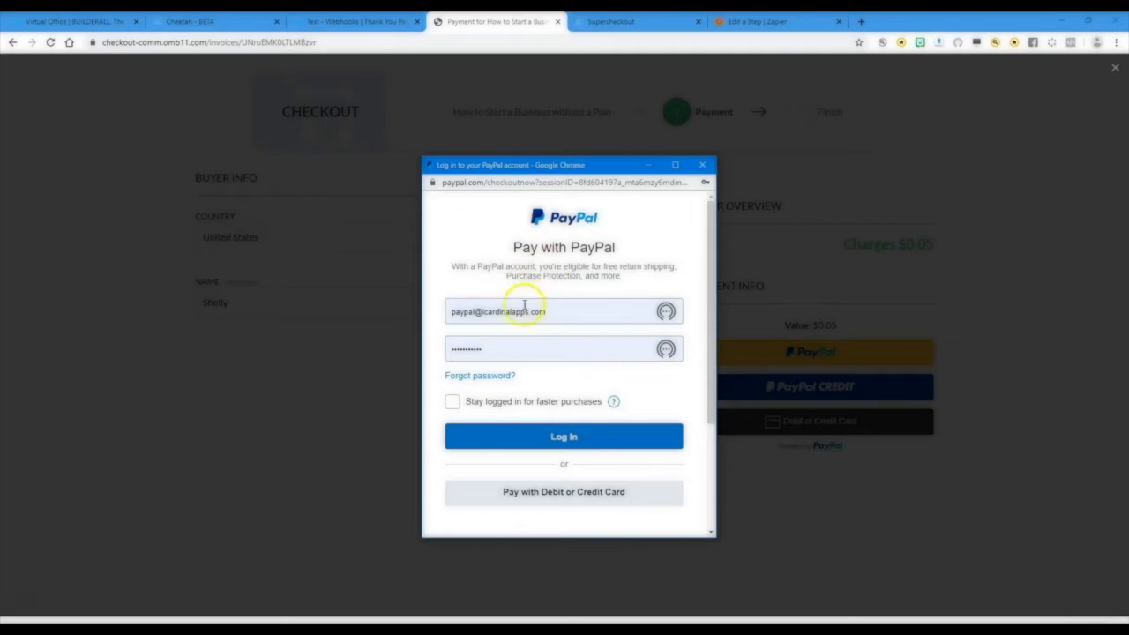
pyautogui.click(558, 438)
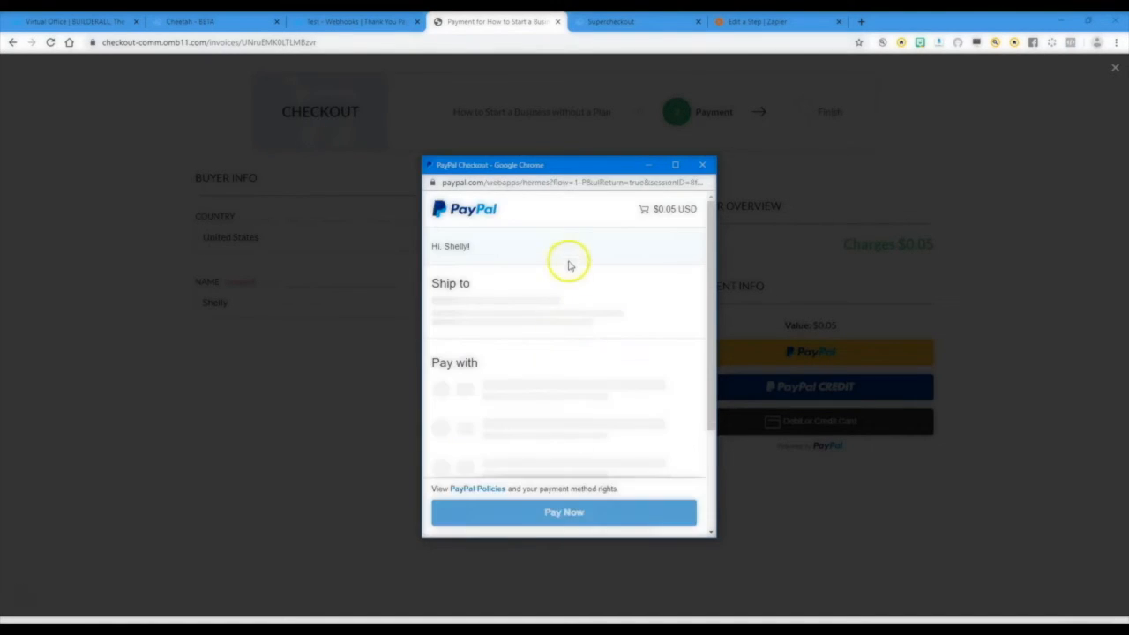
pyautogui.scroll(-2, 526, 380)
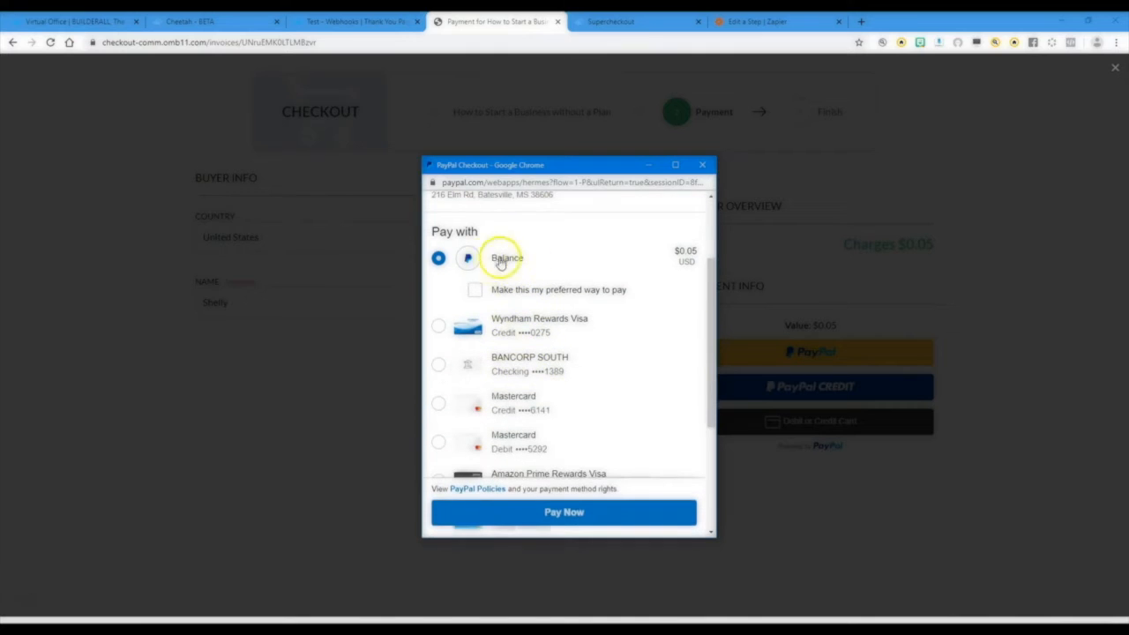
pyautogui.click(569, 514)
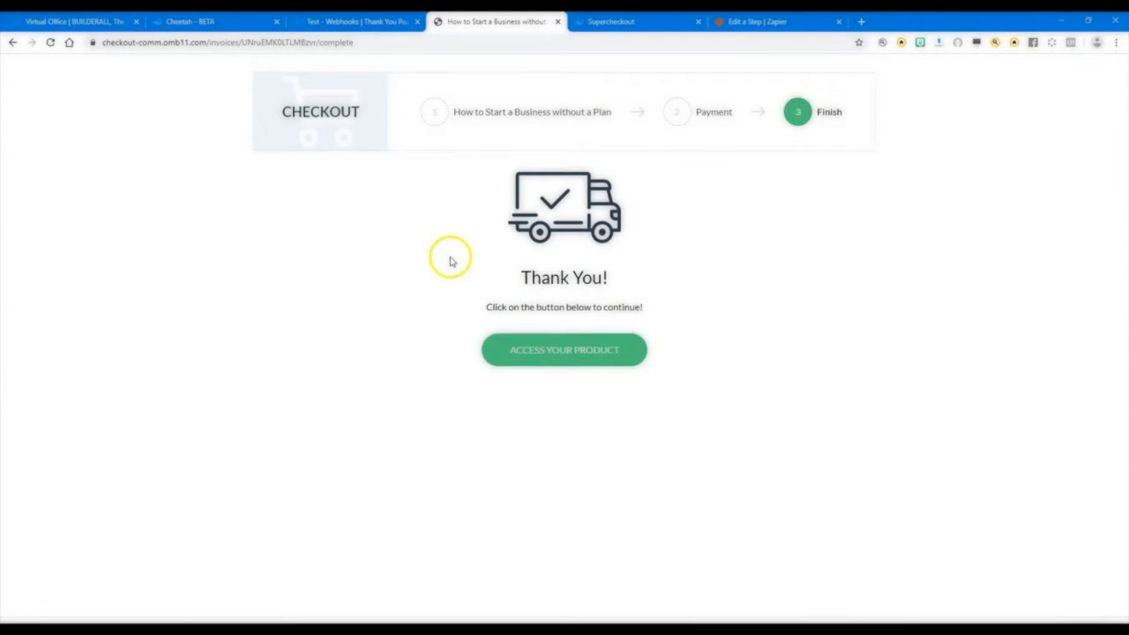
pyautogui.click(545, 348)
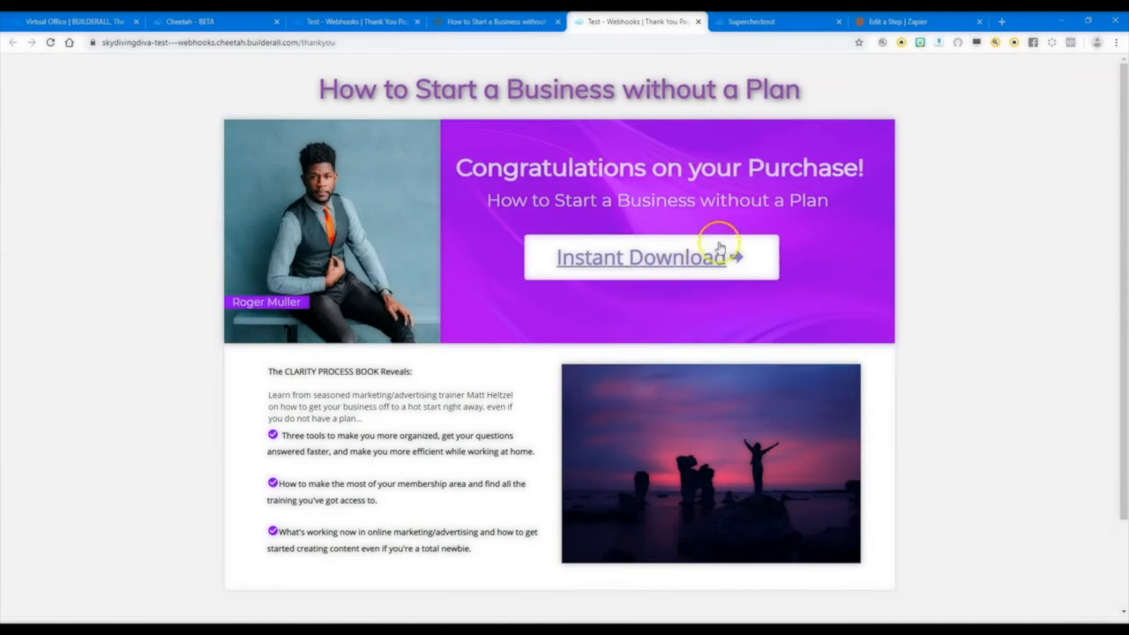
# Switch to Zapier, run Retest & Review on the Catch Hook trigger, and examine the received request's product, payment and buyer fields.
pyautogui.click(926, 23)
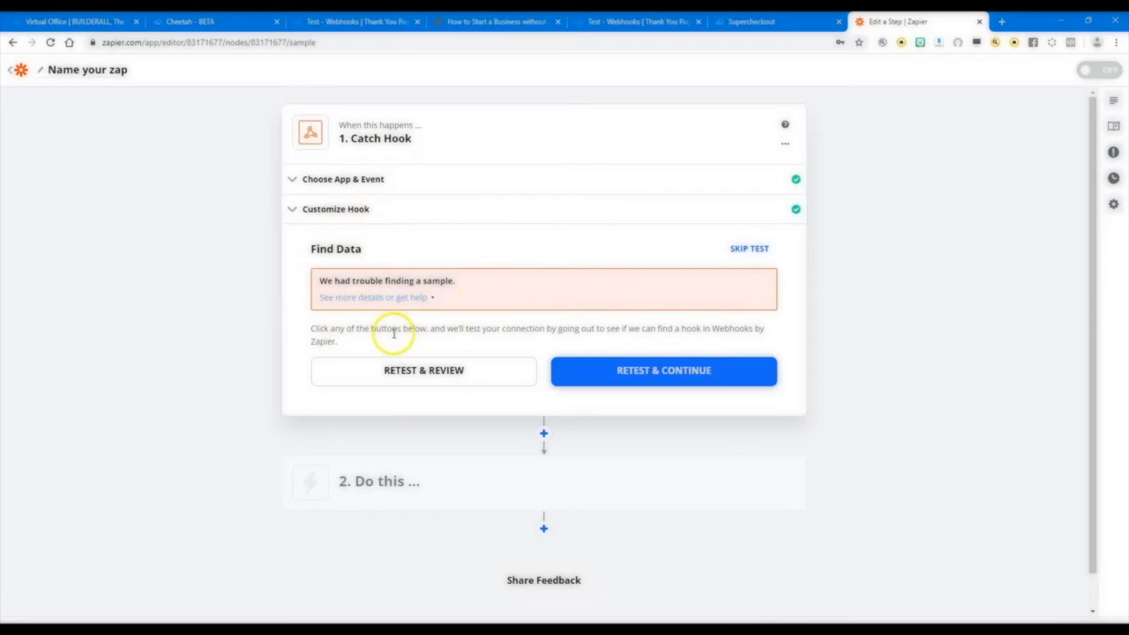
pyautogui.click(419, 375)
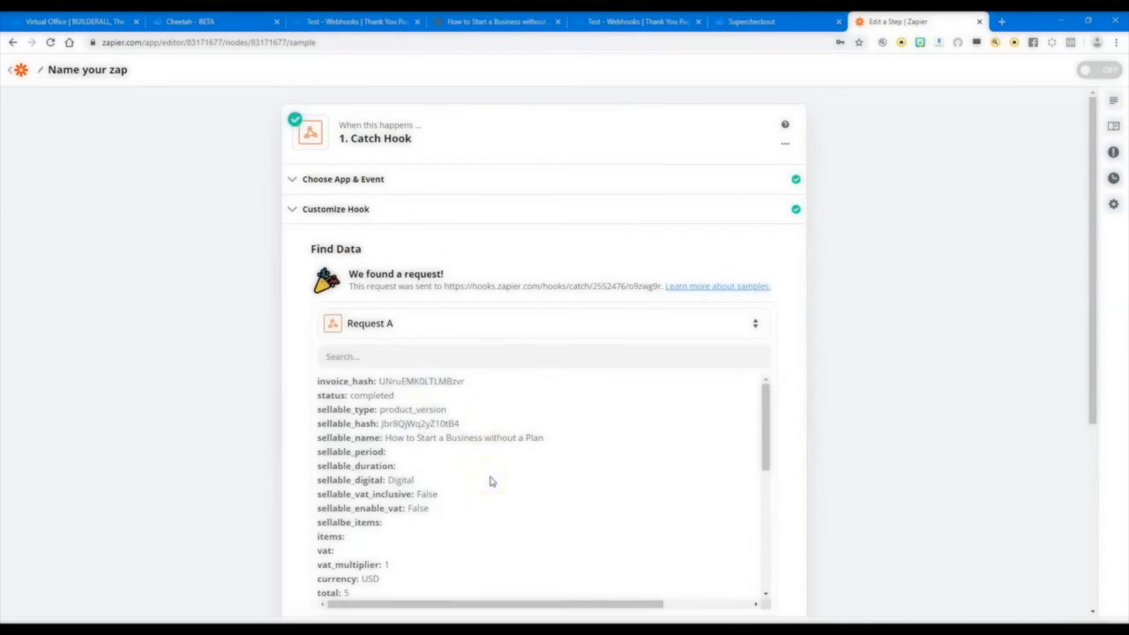
pyautogui.scroll(-1, 477, 420)
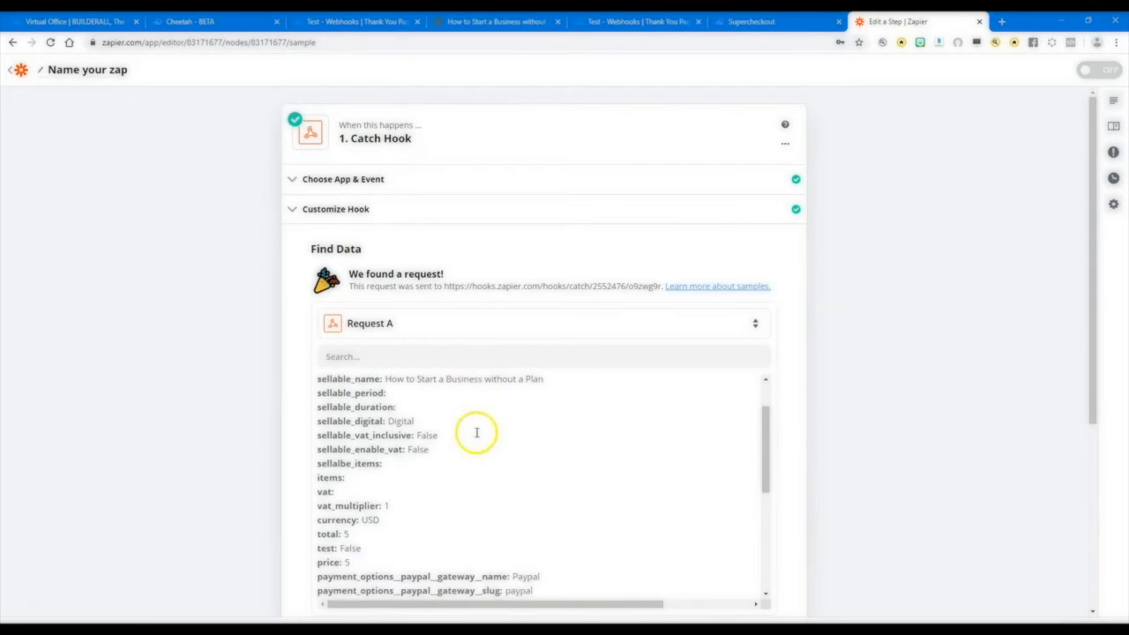
pyautogui.scroll(-2, 807, 474)
pyautogui.scroll(-3, 446, 344)
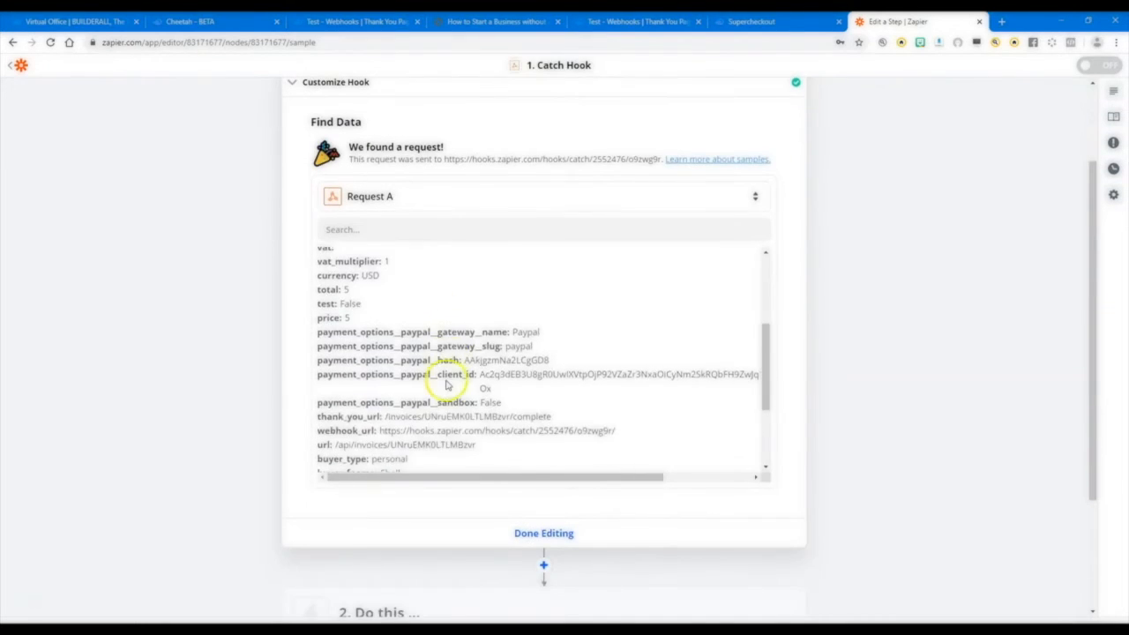
pyautogui.scroll(-1, 448, 397)
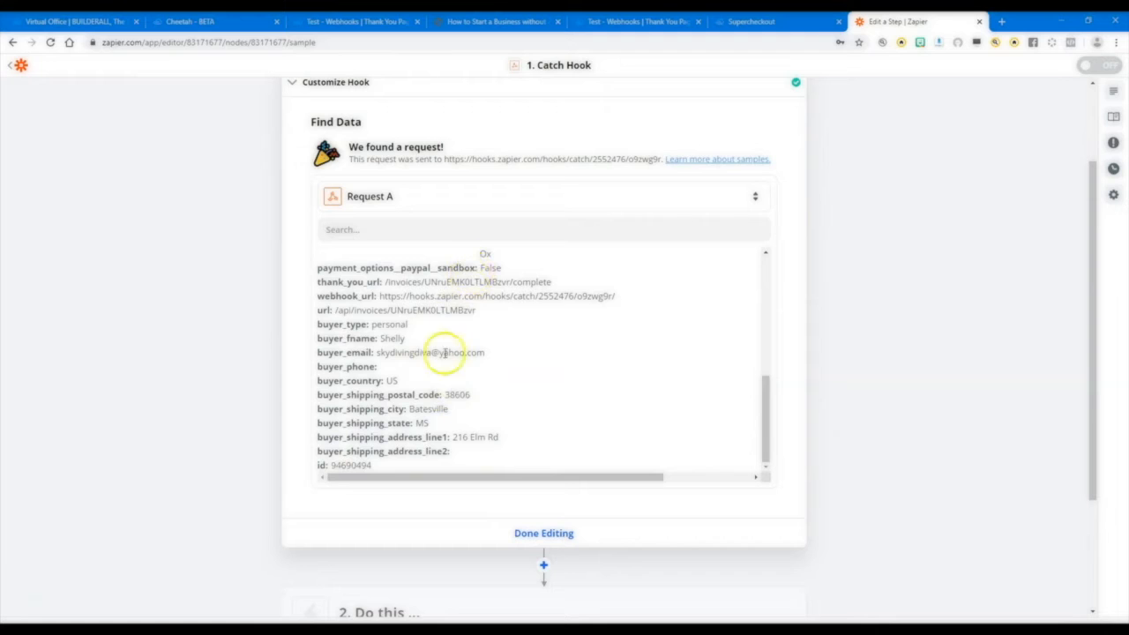
pyautogui.scroll(5, 403, 416)
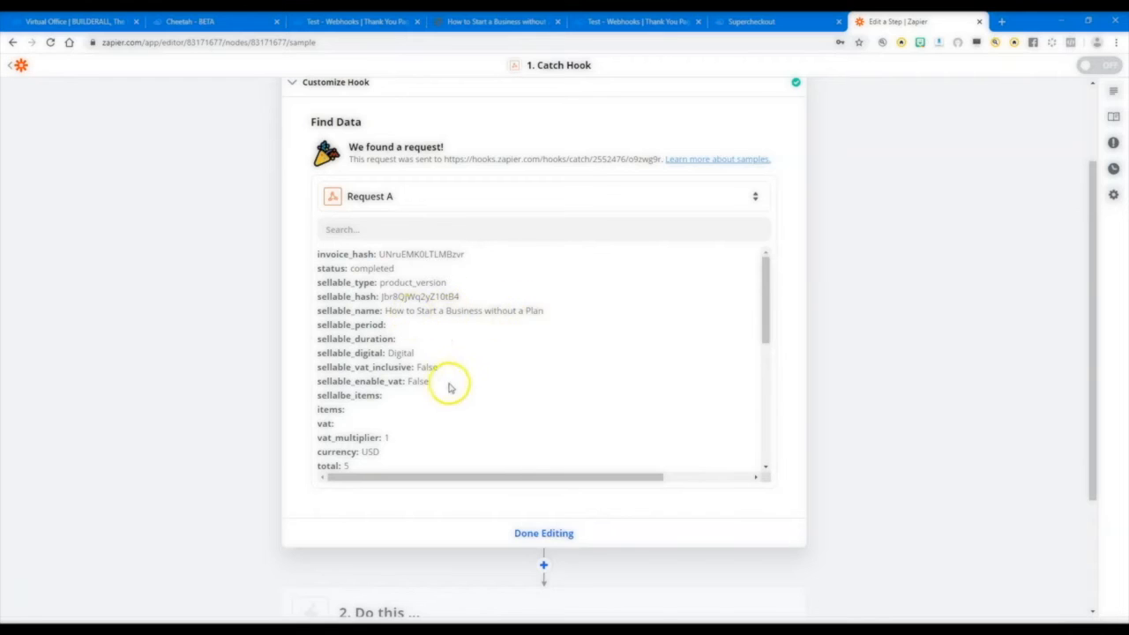
pyautogui.scroll(-1, 448, 386)
pyautogui.scroll(-1, 356, 355)
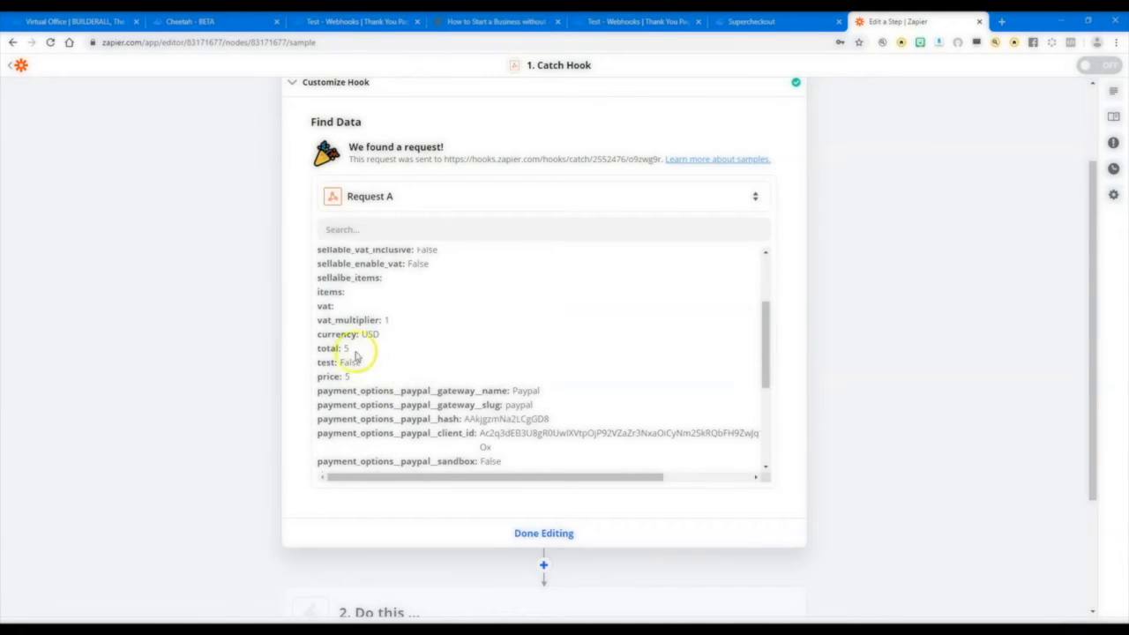